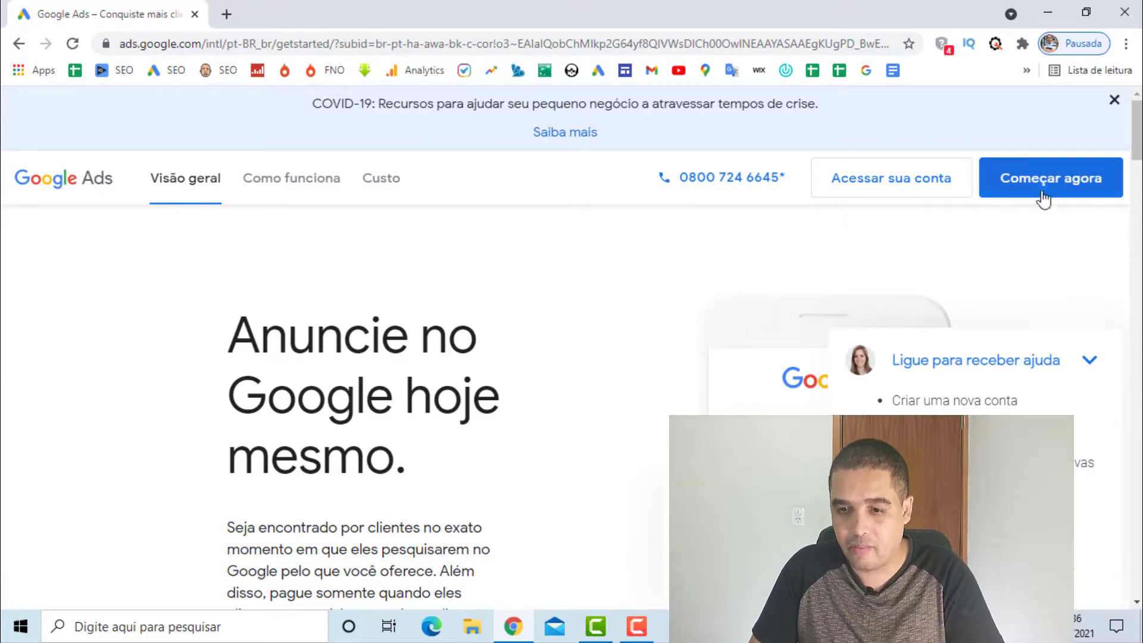
Start a new Google Ads campaign in expert mode to reach the goal choices.
click(1050, 191)
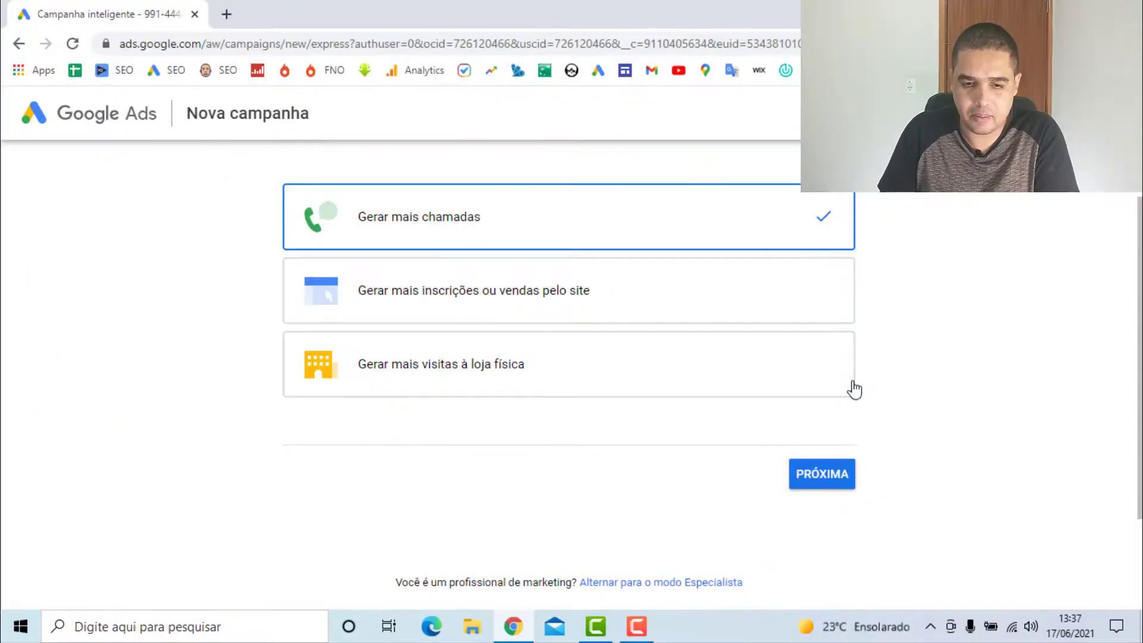
scroll(700, 265, down, 3)
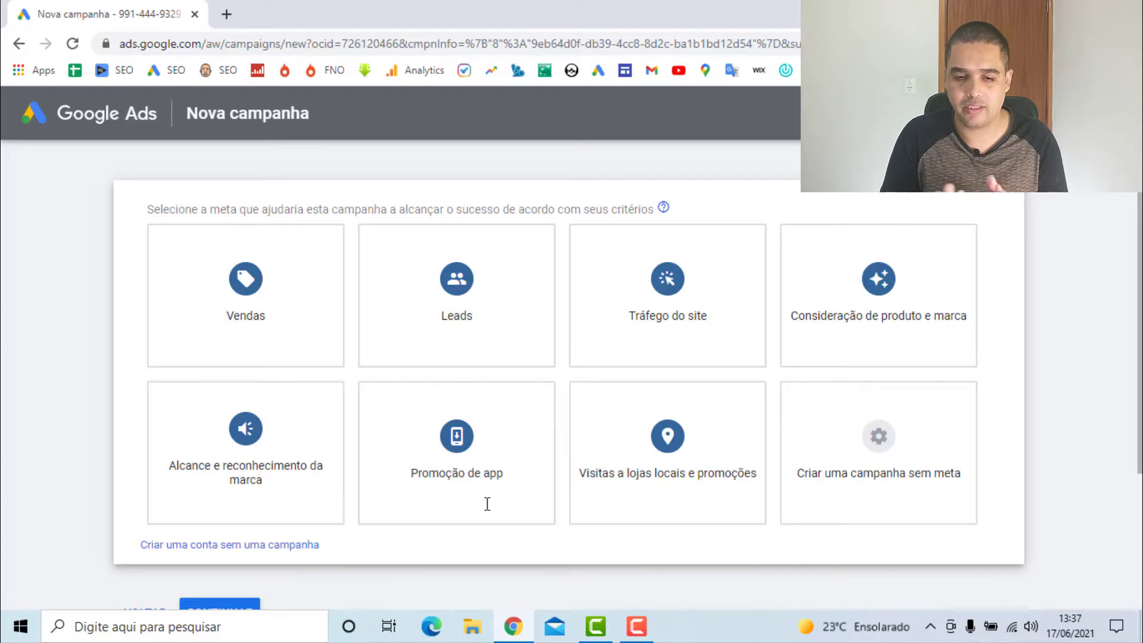
Choose the Vendas goal, name the search campaign 'CP - Teste' and exclude the Display network.
key(shift+Tab)
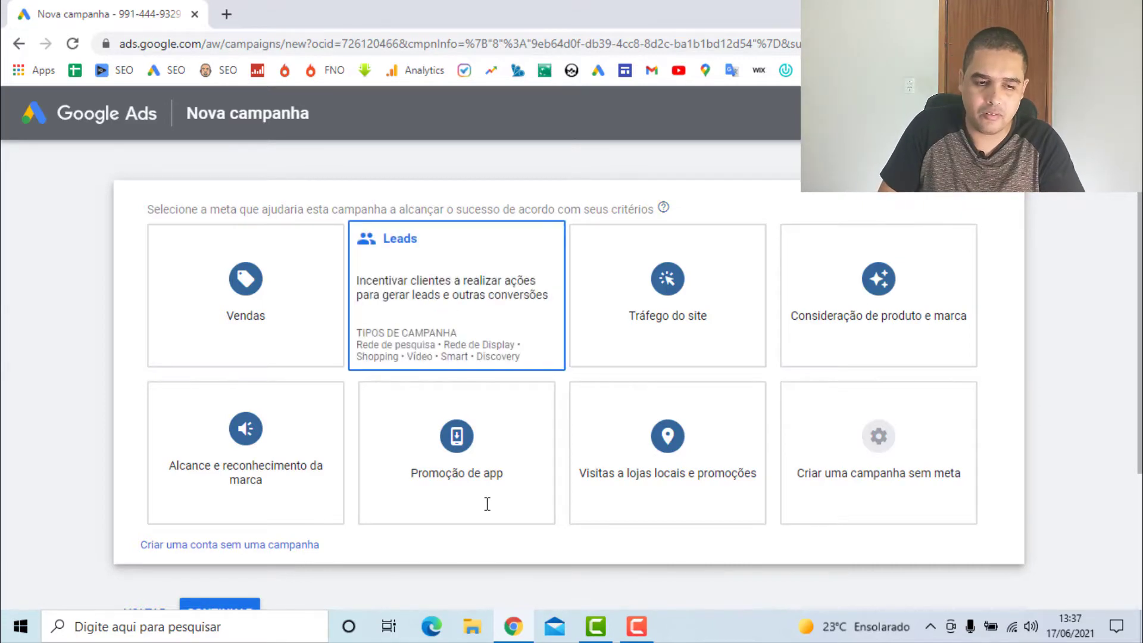
key(shift+Tab)
key(Return)
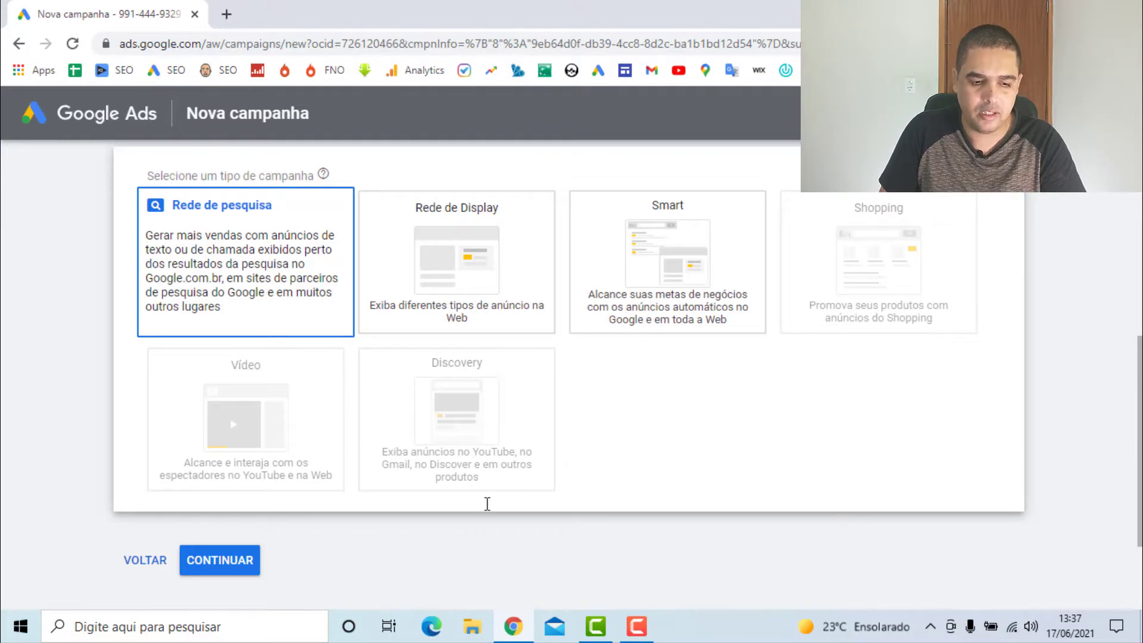
key(Return)
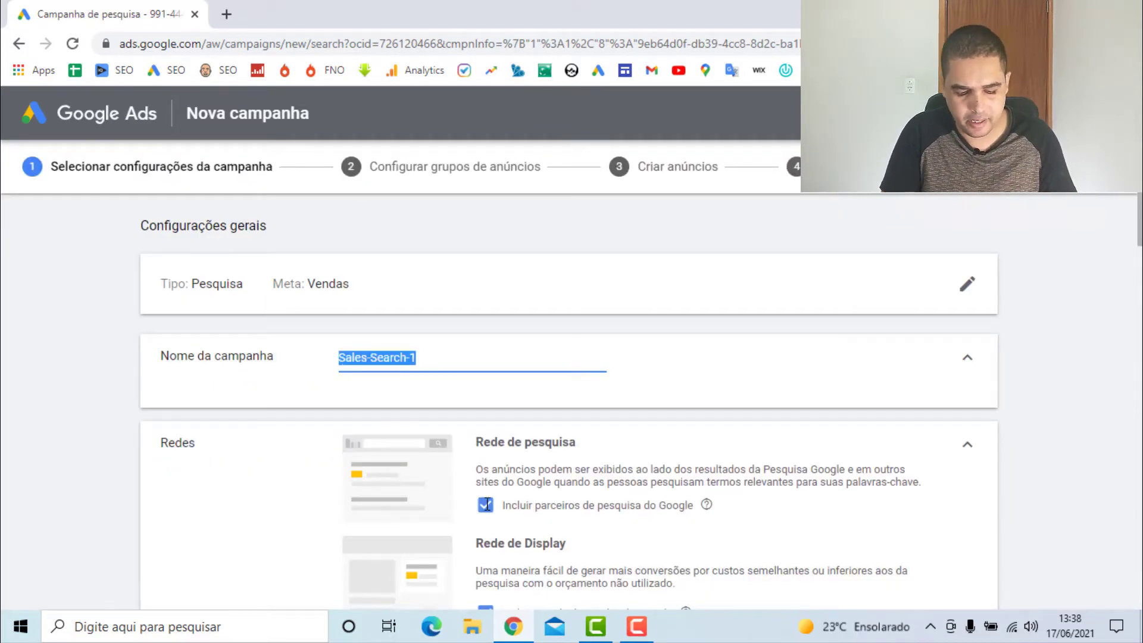
text(CP - Teste)
key(Tab)
key(Tab)
key(Tab)
key(Tab)
key(space)
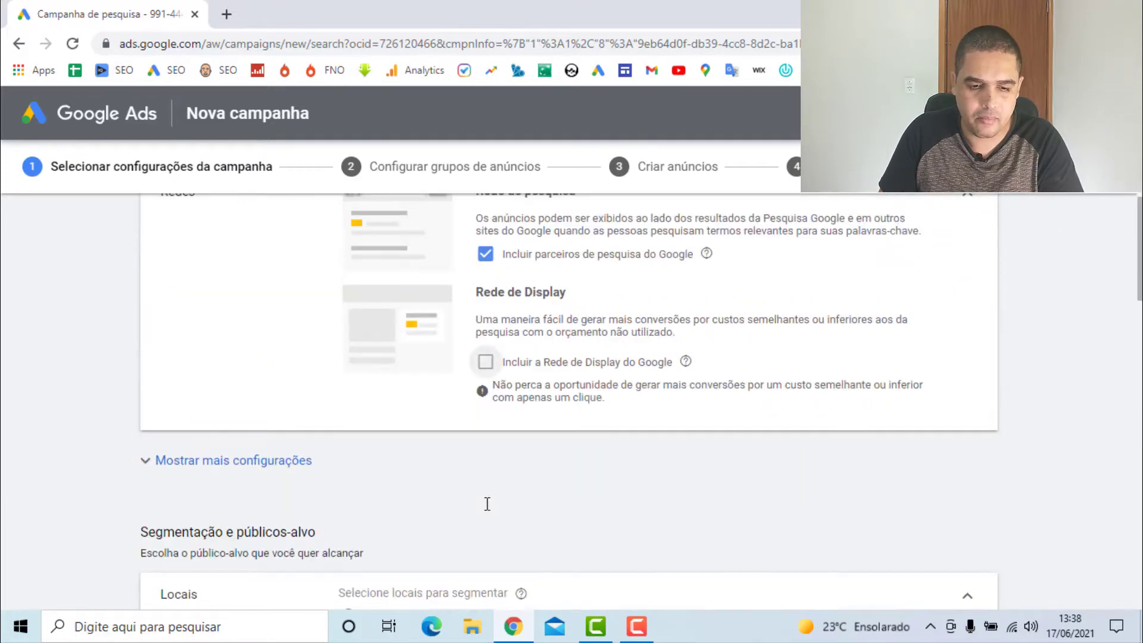
key(Tab)
key(Tab)
key(Tab)
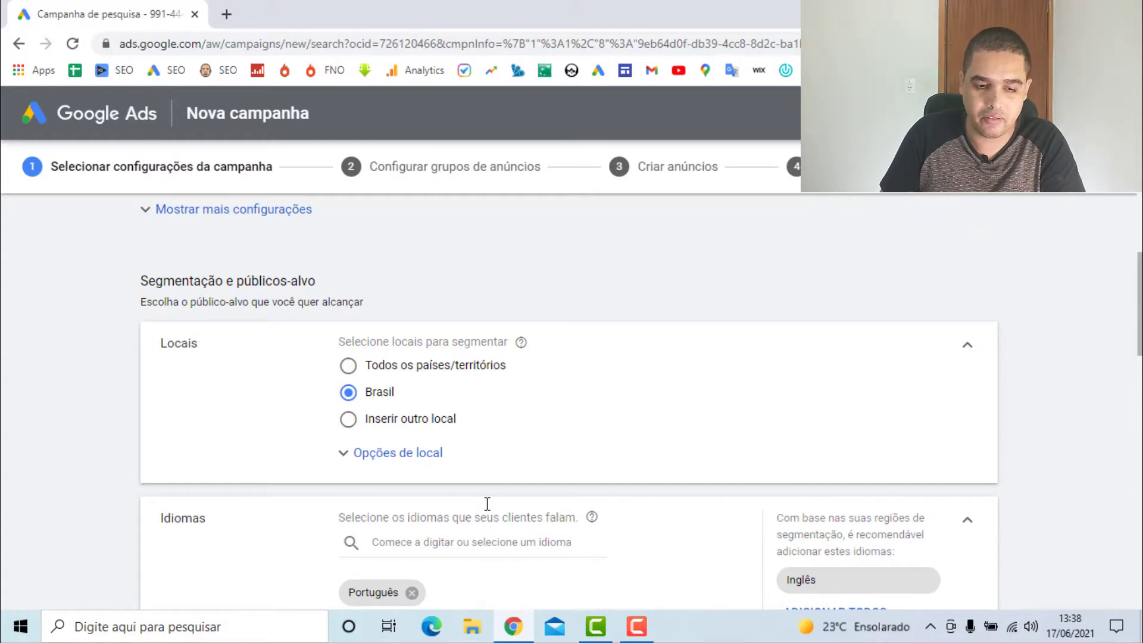
Set an R$ 10 daily budget and keep Cliques as the bidding focus.
scroll(487, 504, down, 3)
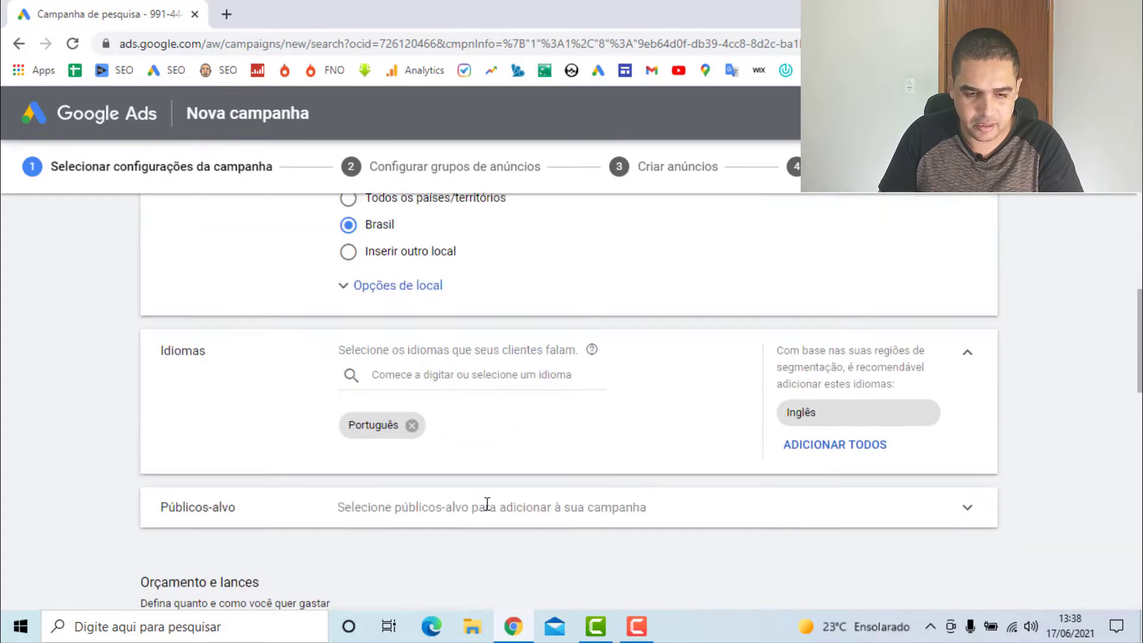
scroll(487, 504, down, 3)
click(487, 503)
scroll(487, 504, down, 3)
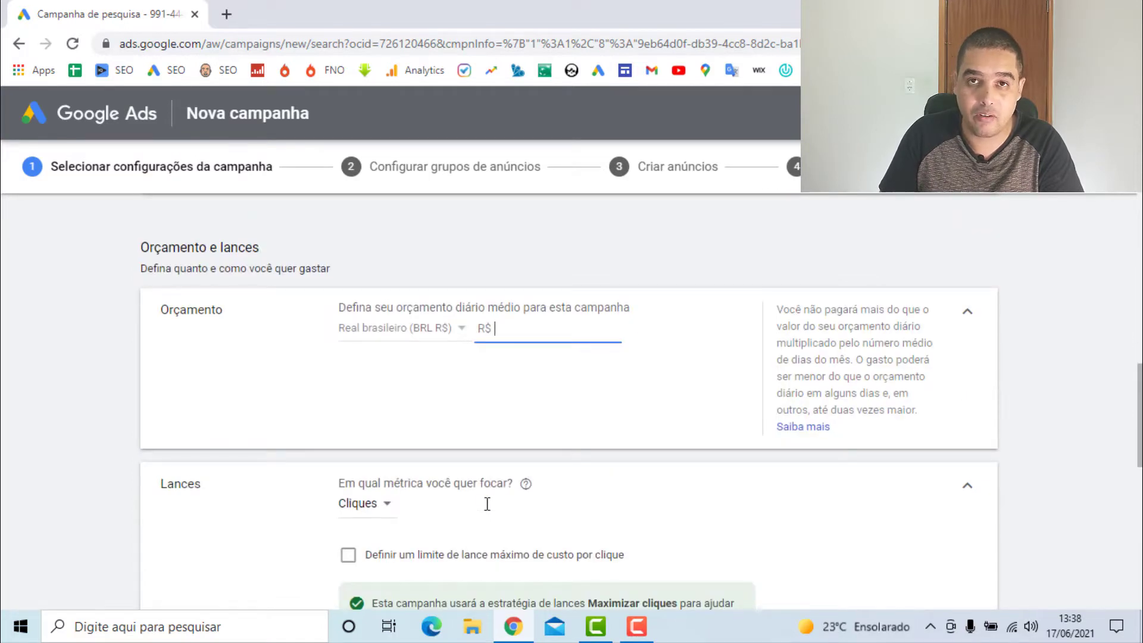
text(10)
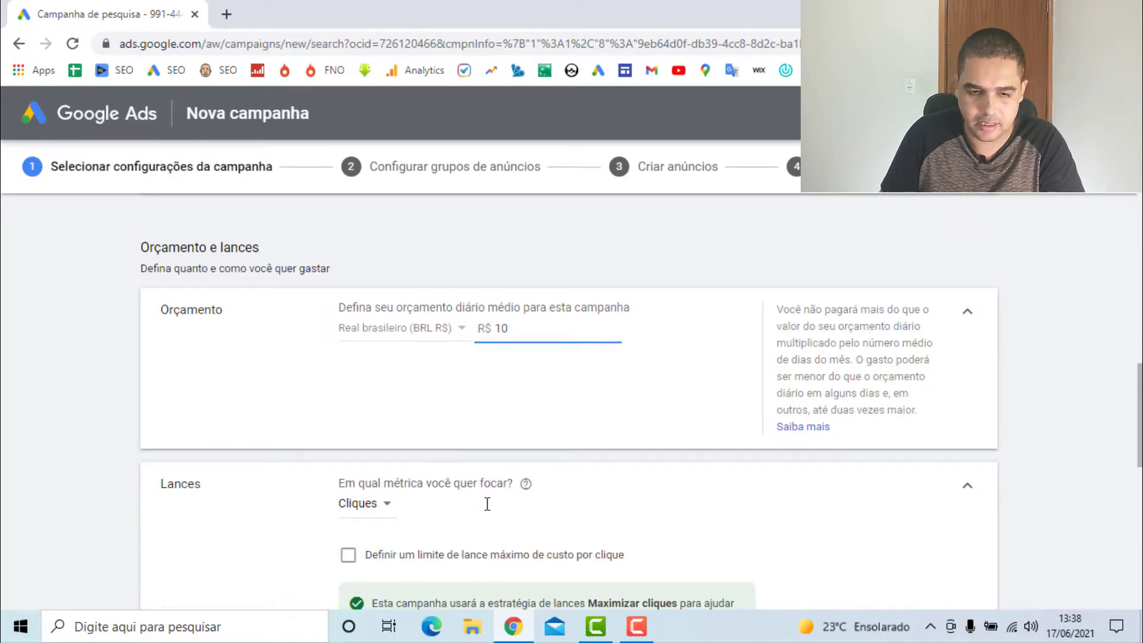
click(487, 504)
scroll(487, 504, down, 4)
key(space)
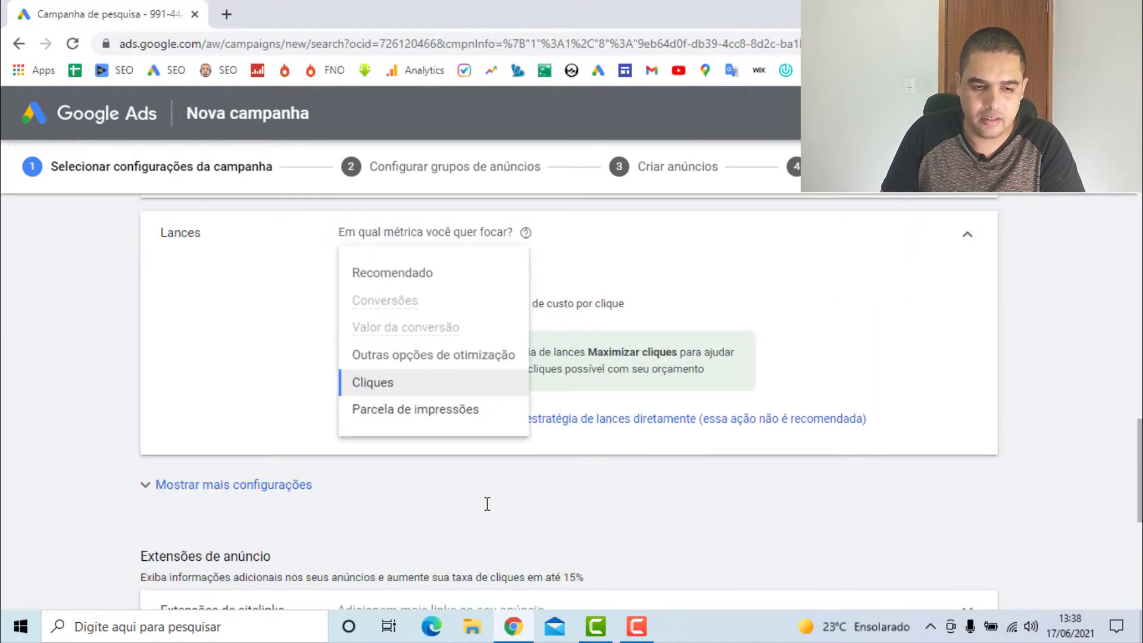
scroll(487, 503, down, 6)
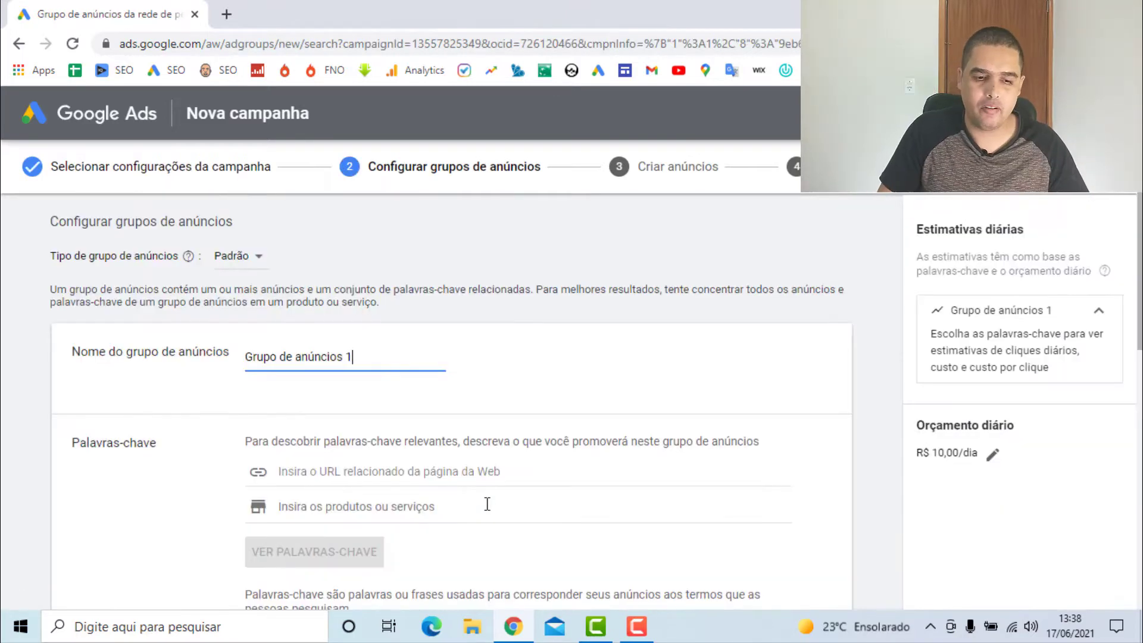
Rename the ad group to 'GP - Teste' and continue past the keywords to ad creation.
key(ctrl+shift+Left)
key(ctrl+shift+Left)
key(ctrl+shift+Left)
key(ctrl+shift+Left)
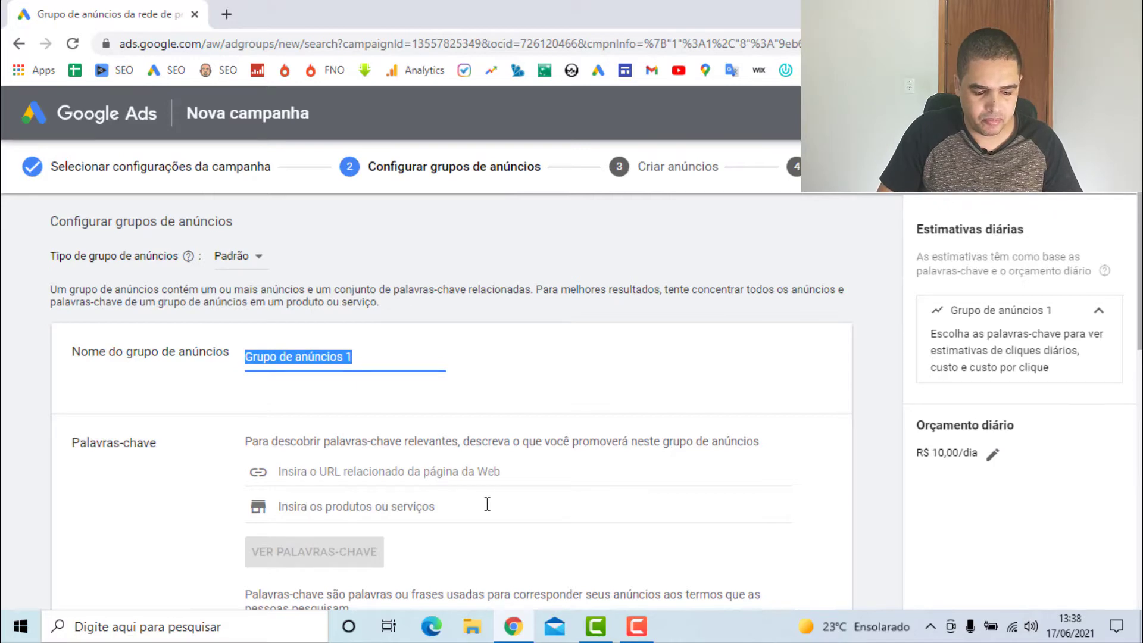
text(GP - Teste)
scroll(487, 503, down, 5)
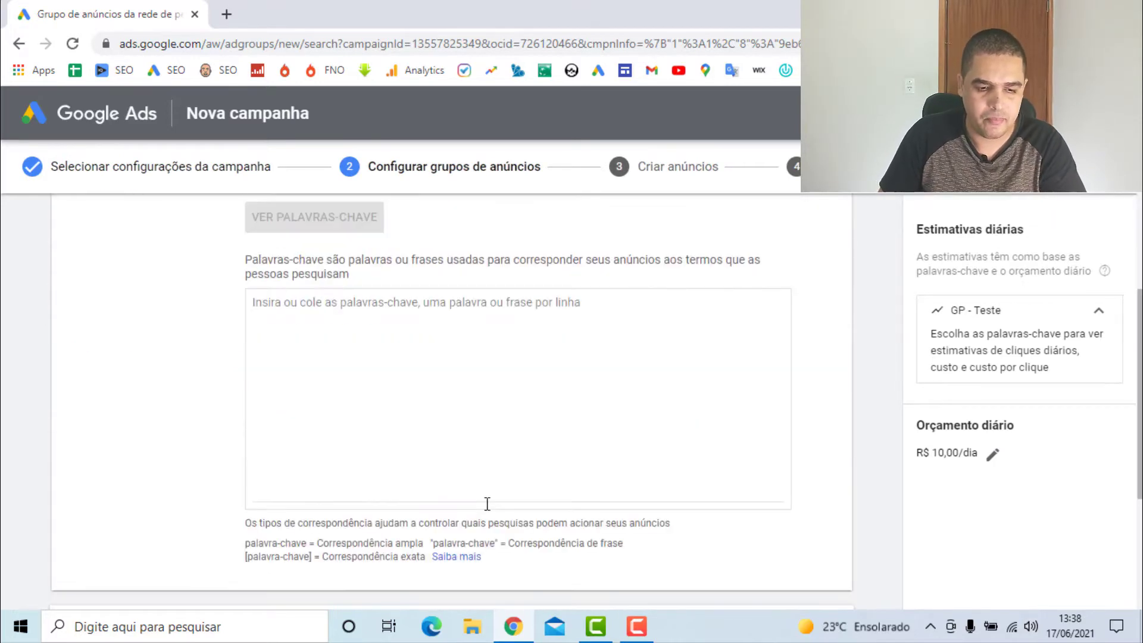
click(487, 503)
scroll(487, 504, down, 4)
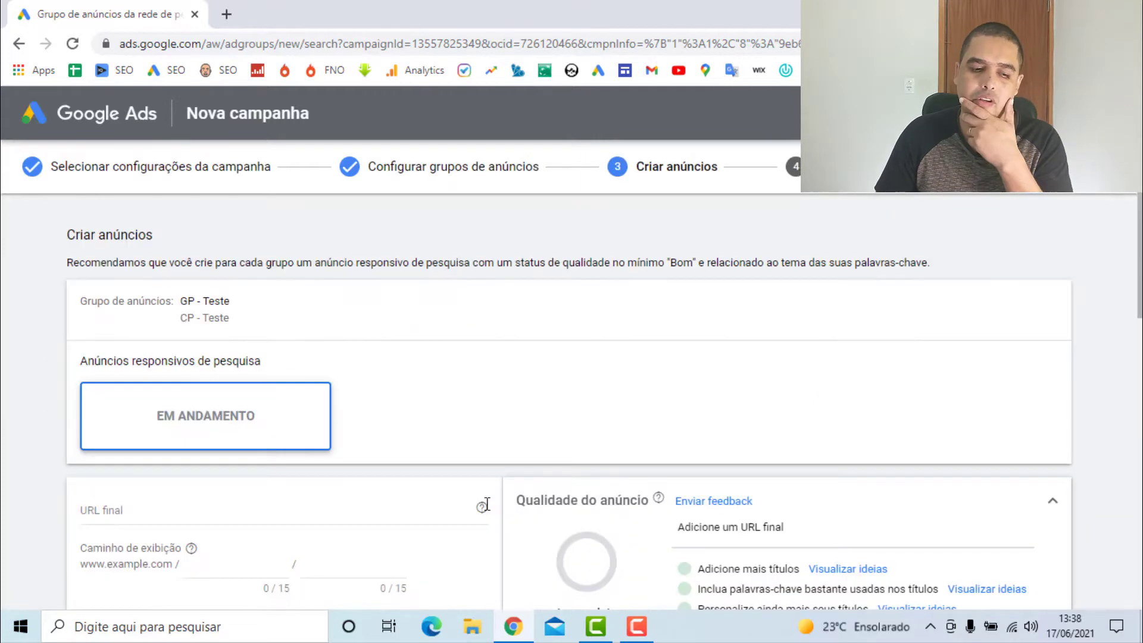
Paste the website address as the final URL and set the display path to 'teste'.
scroll(487, 504, down, 1)
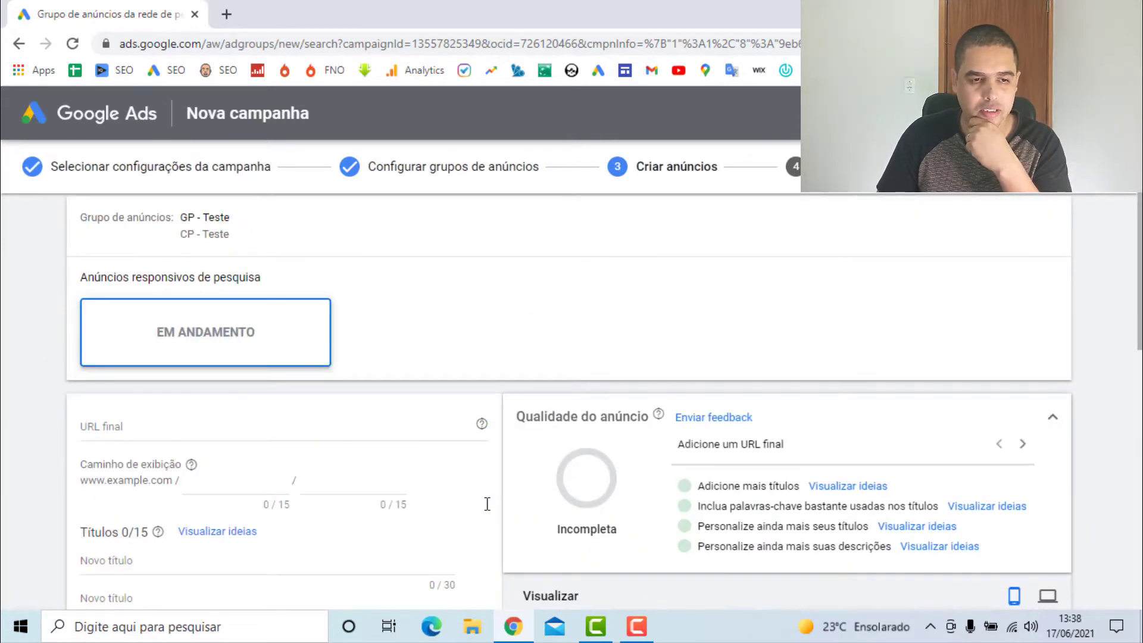
key(ctrl+t)
text(alexd)
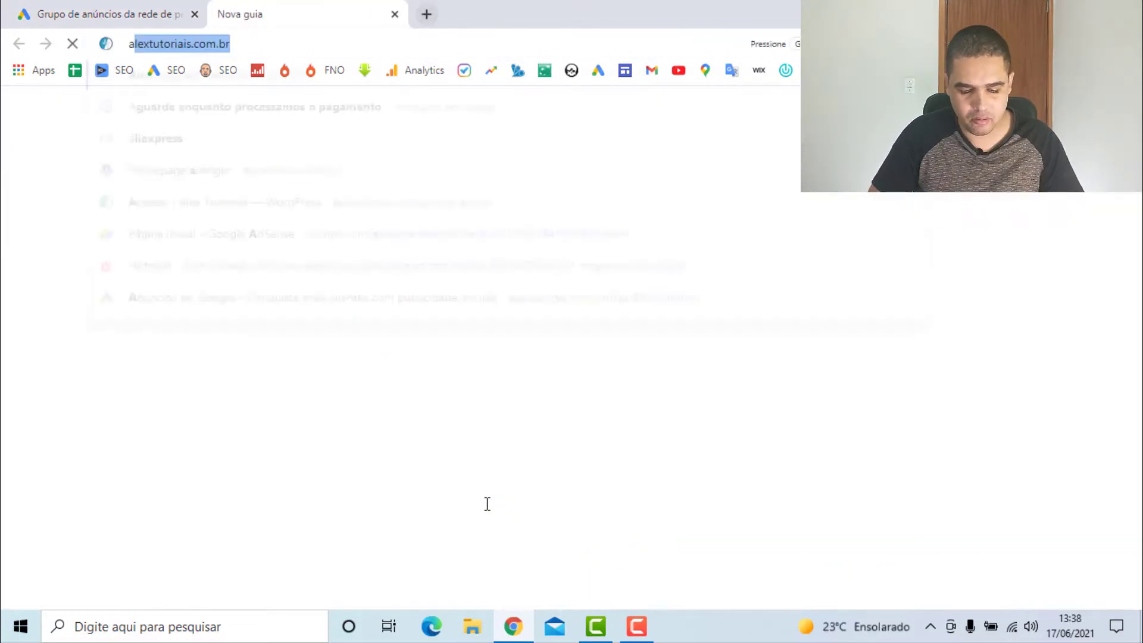
key(BackSpace)
key(BackSpace)
key(BackSpace)
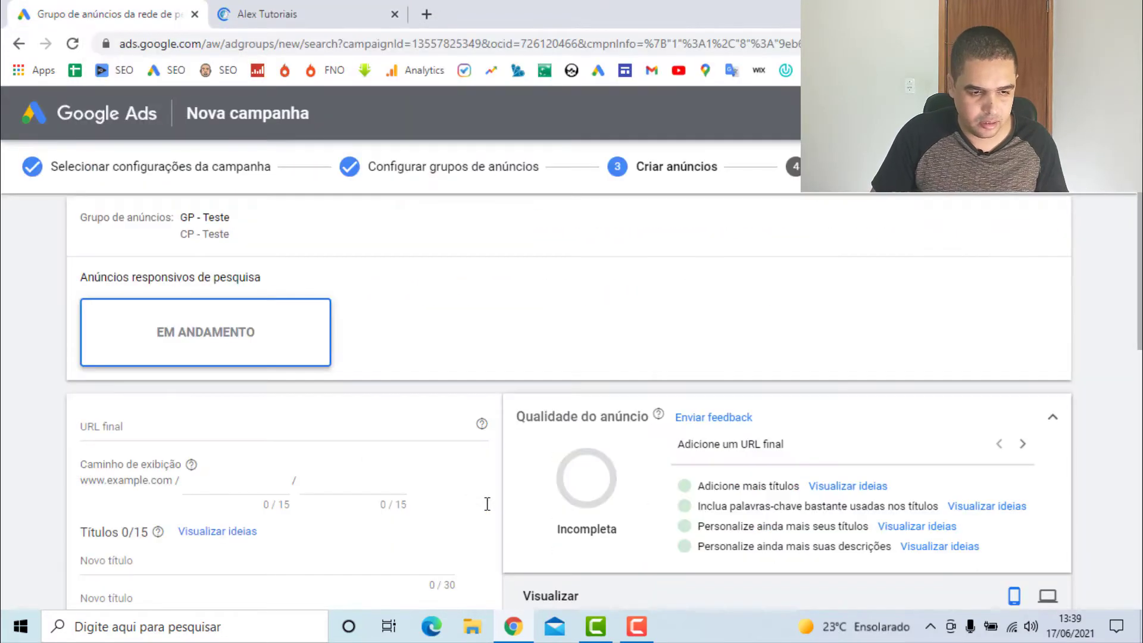
text(https://www.alextutoriais.com.br/)
key(Tab)
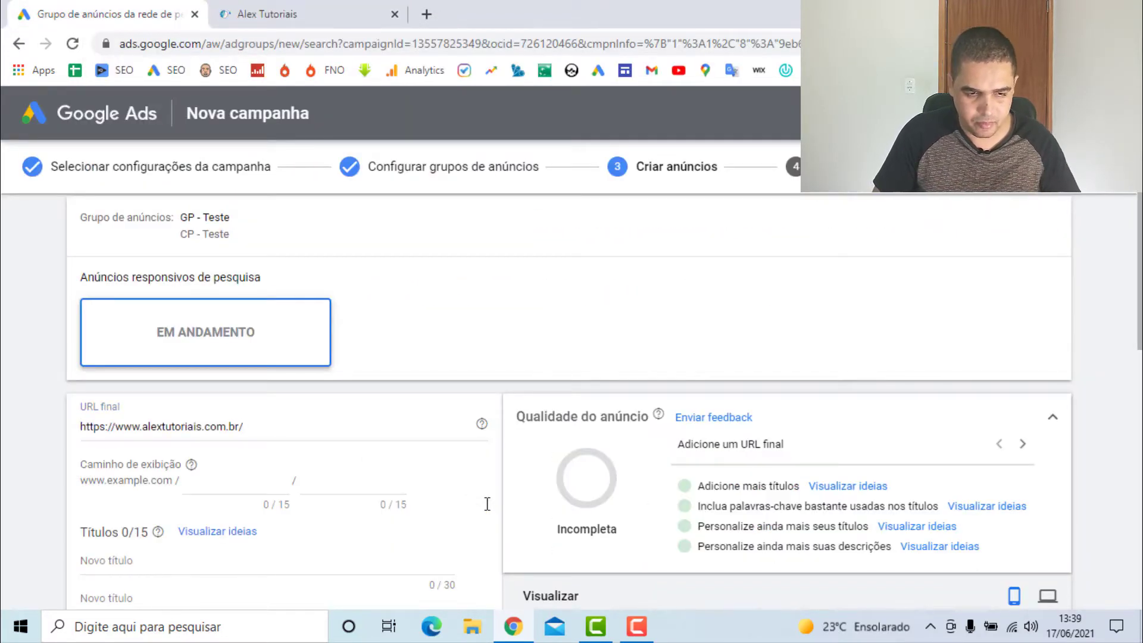
scroll(487, 504, down, 1)
text(teste)
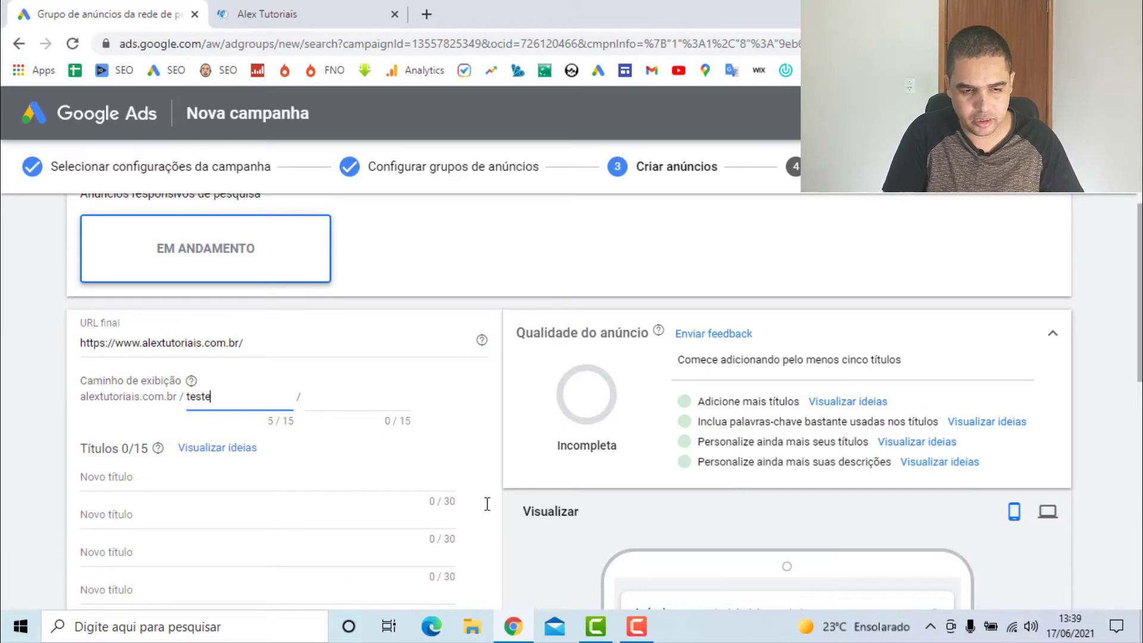
Paste four headlines such as 'Negócio online' into the ad.
key(Tab)
scroll(487, 505, down, 1)
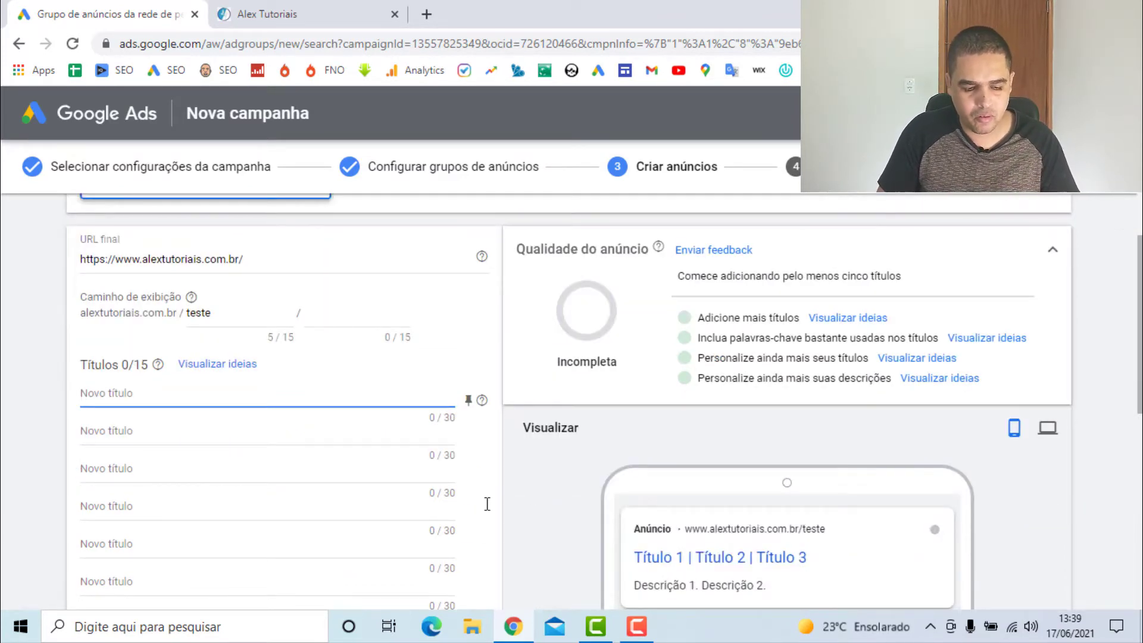
text(Como Trabalhar pela Internet Como criar um Negócio Online Criar negócio online Negócio online)
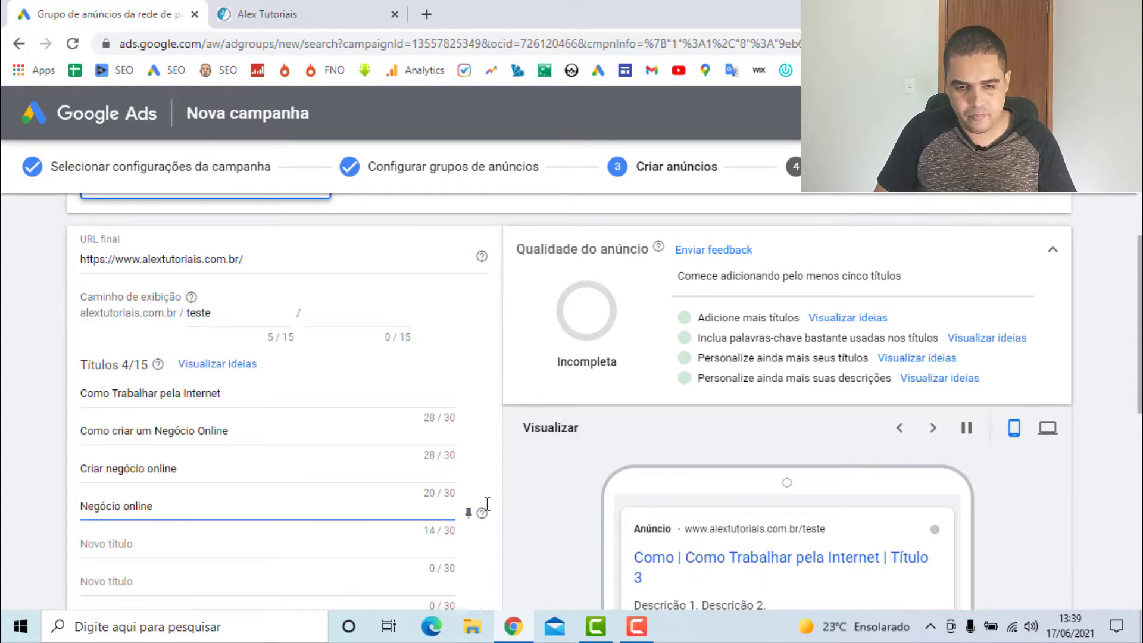
scroll(487, 504, down, 1)
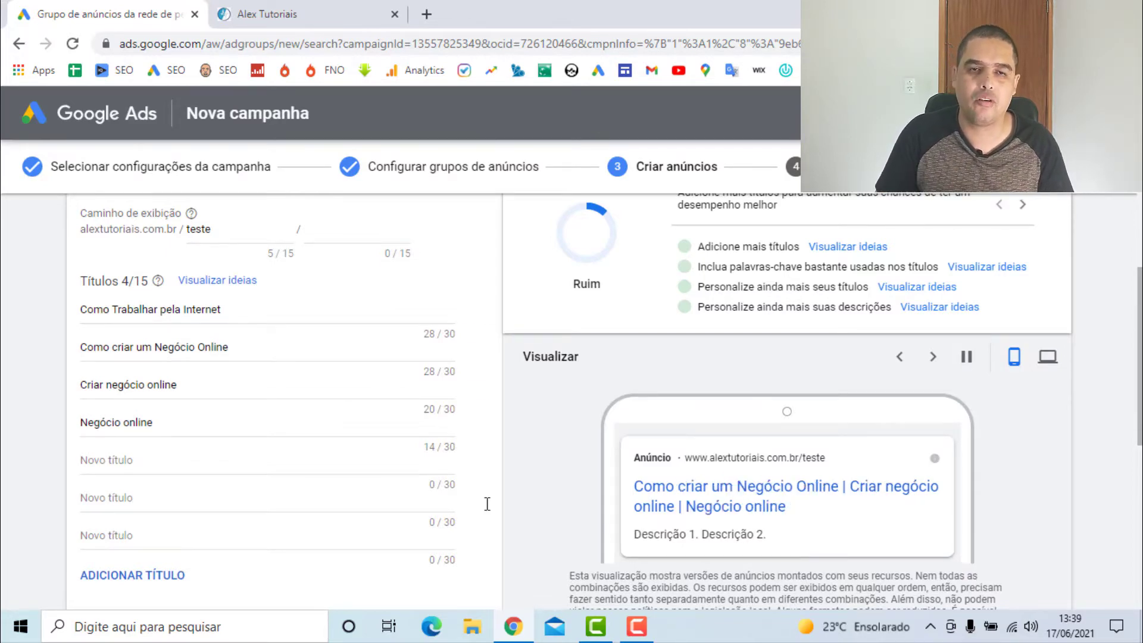
scroll(487, 505, down, 1)
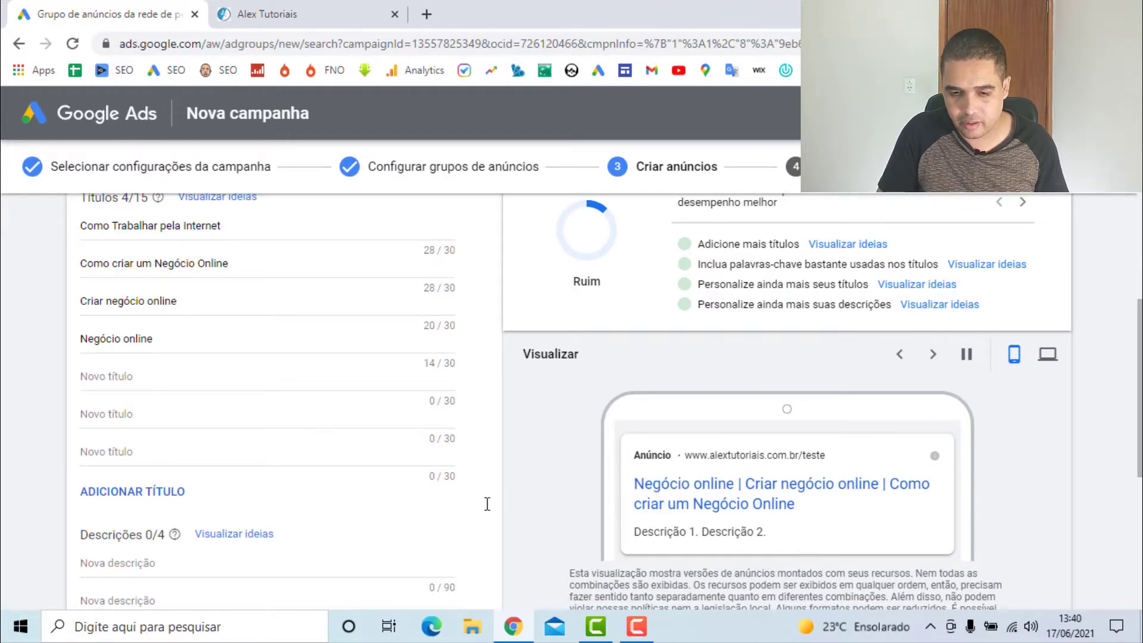
scroll(487, 504, down, 1)
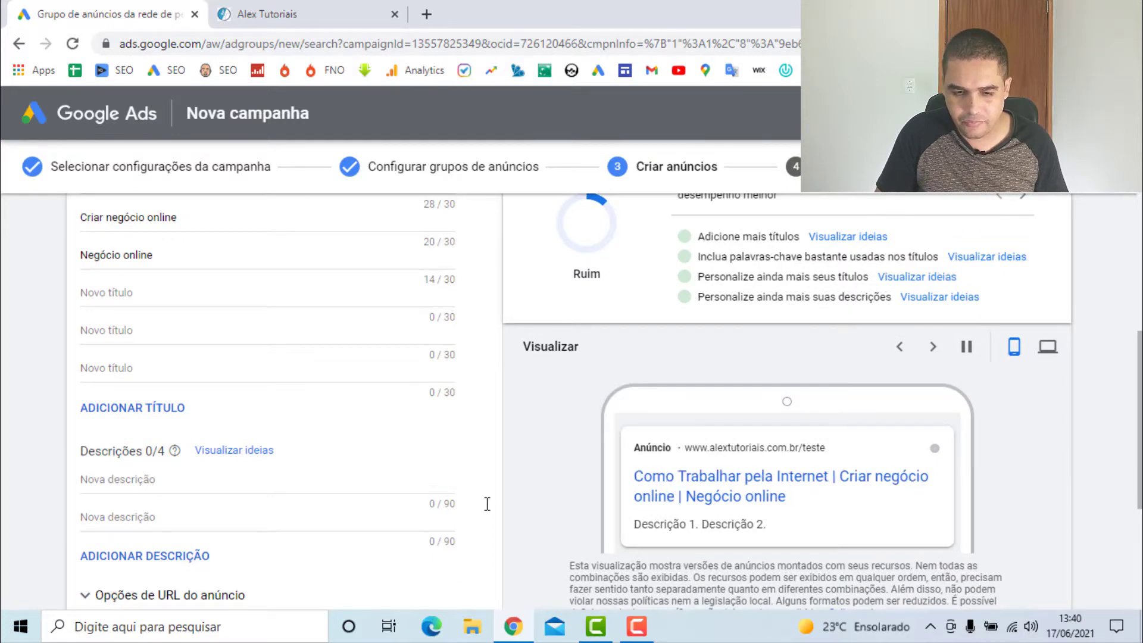
scroll(487, 505, down, 2)
scroll(487, 504, up, 4)
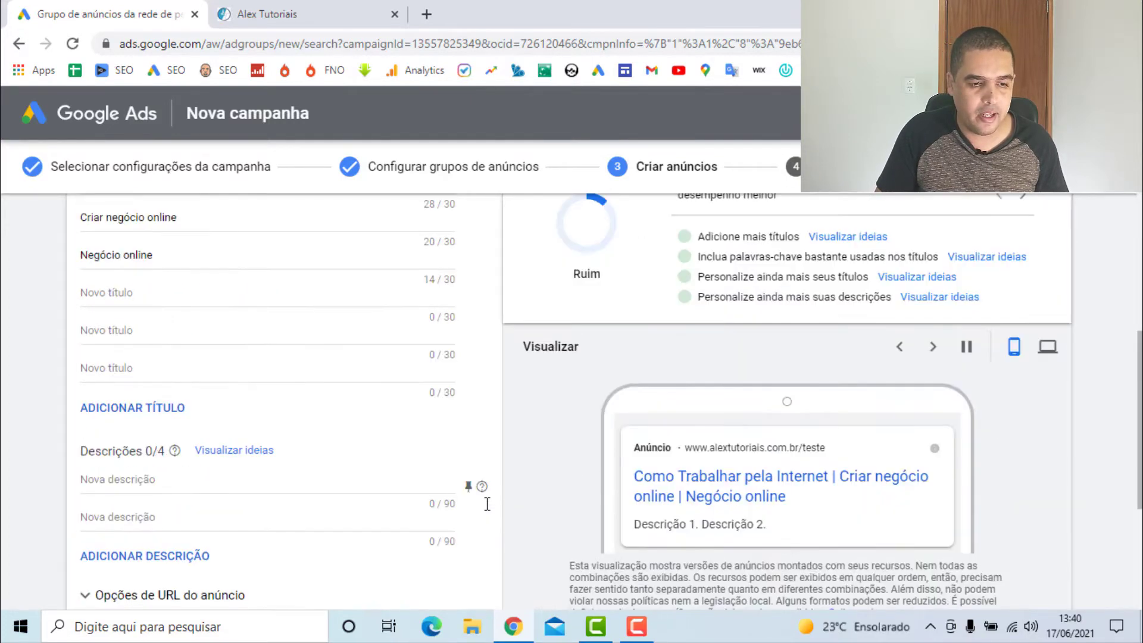
scroll(487, 504, down, 2)
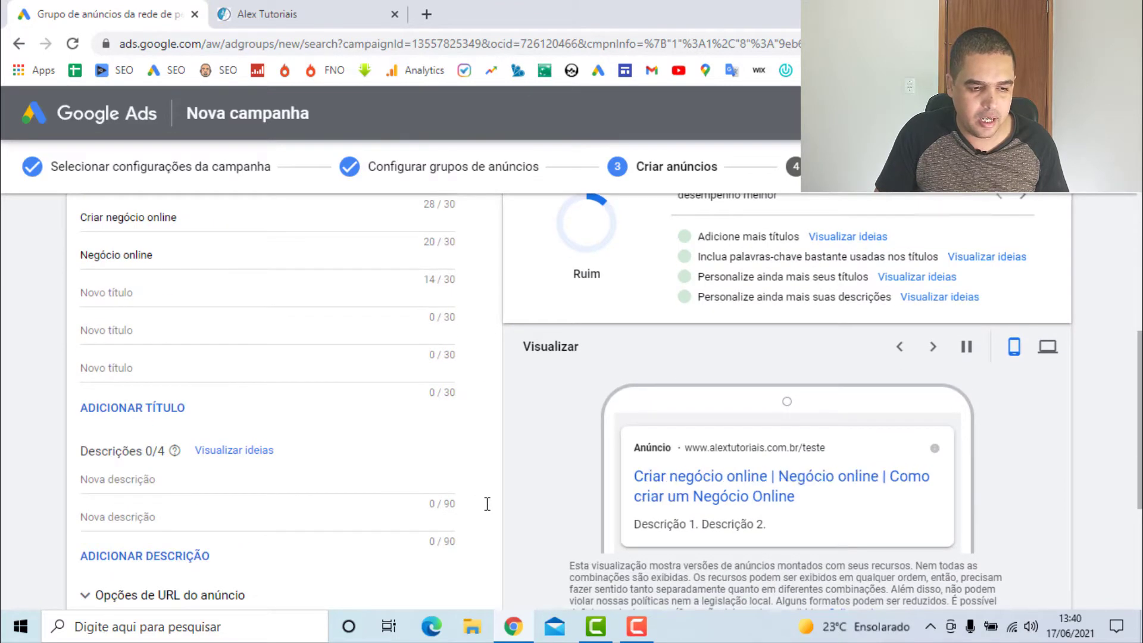
Add descriptions 'Aprenda como trabalhar pela Internet' and 'Aprenda trbalhar'.
click(487, 504)
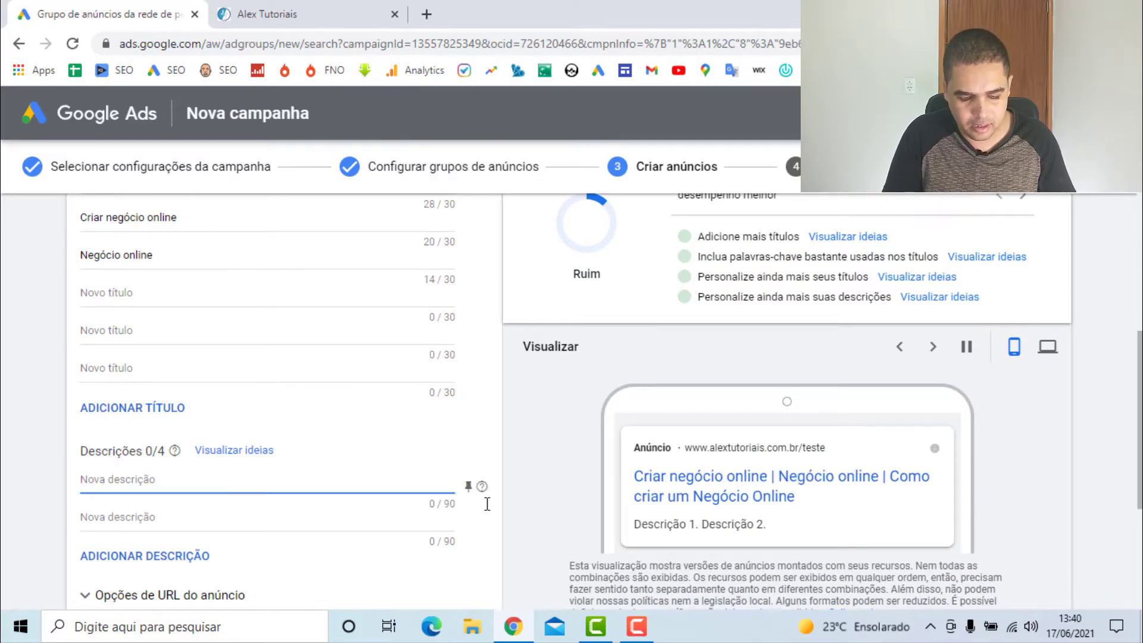
text(Aprenda como trabalhar pela Internet)
key(Tab)
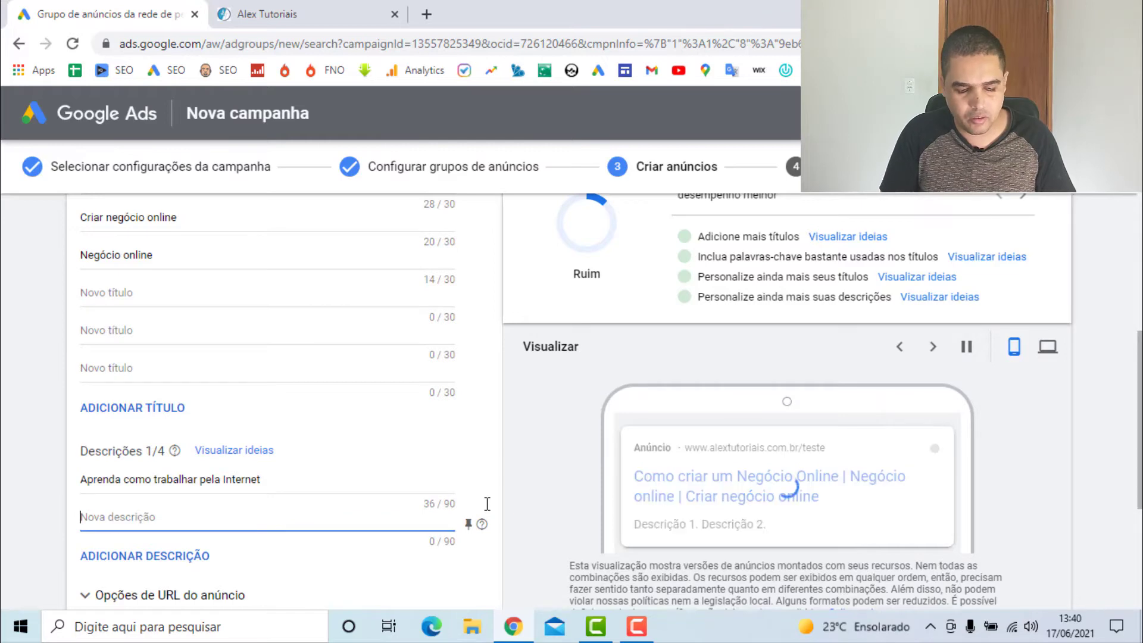
text(Aprenda trbalhar)
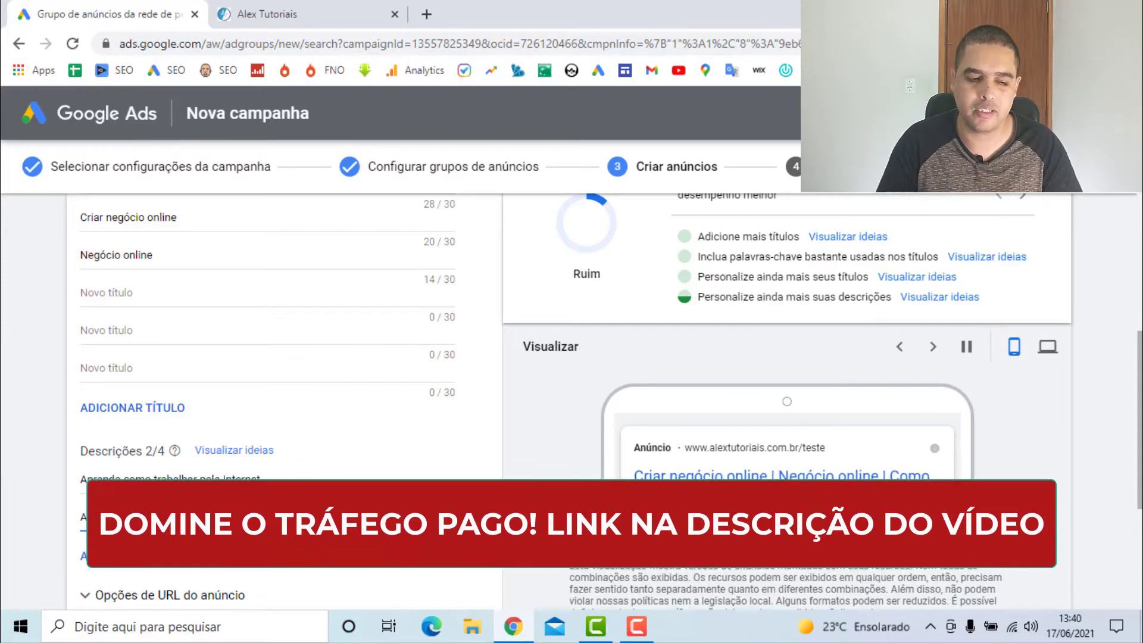
scroll(487, 504, down, 3)
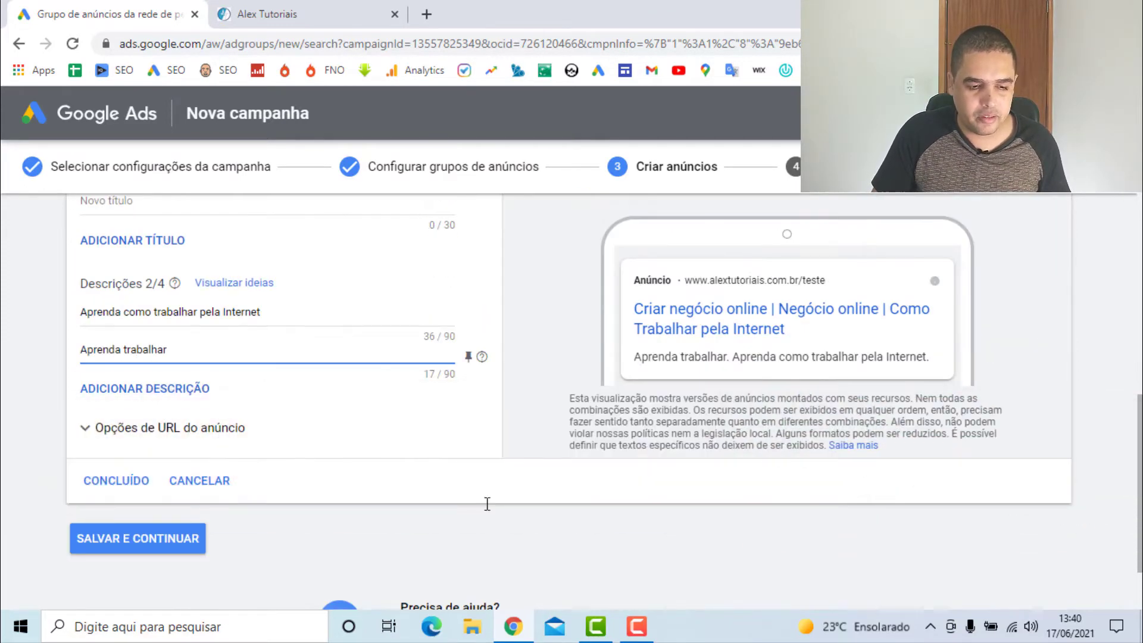
Save the ads and proceed to the payment information confirmation page.
key(Return)
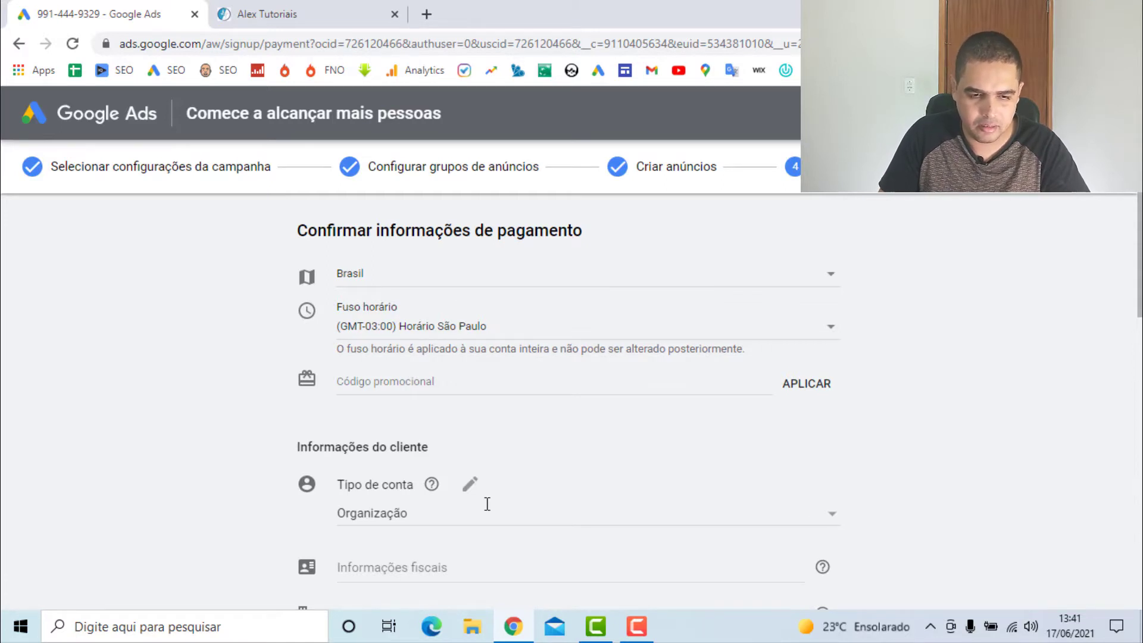
key(Tab)
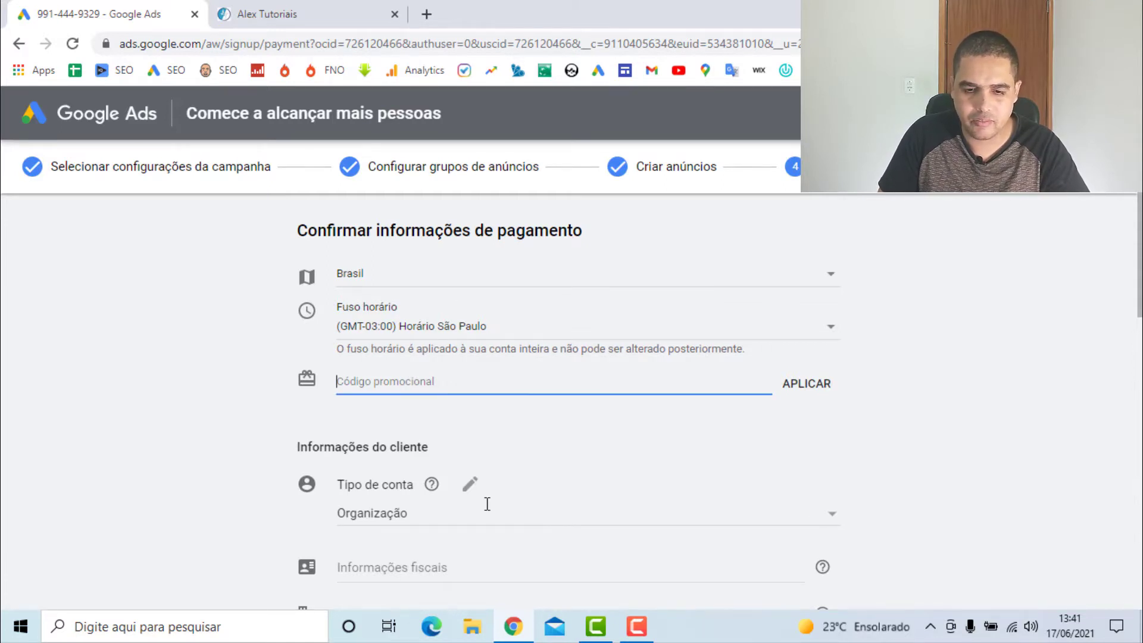
scroll(487, 504, down, 2)
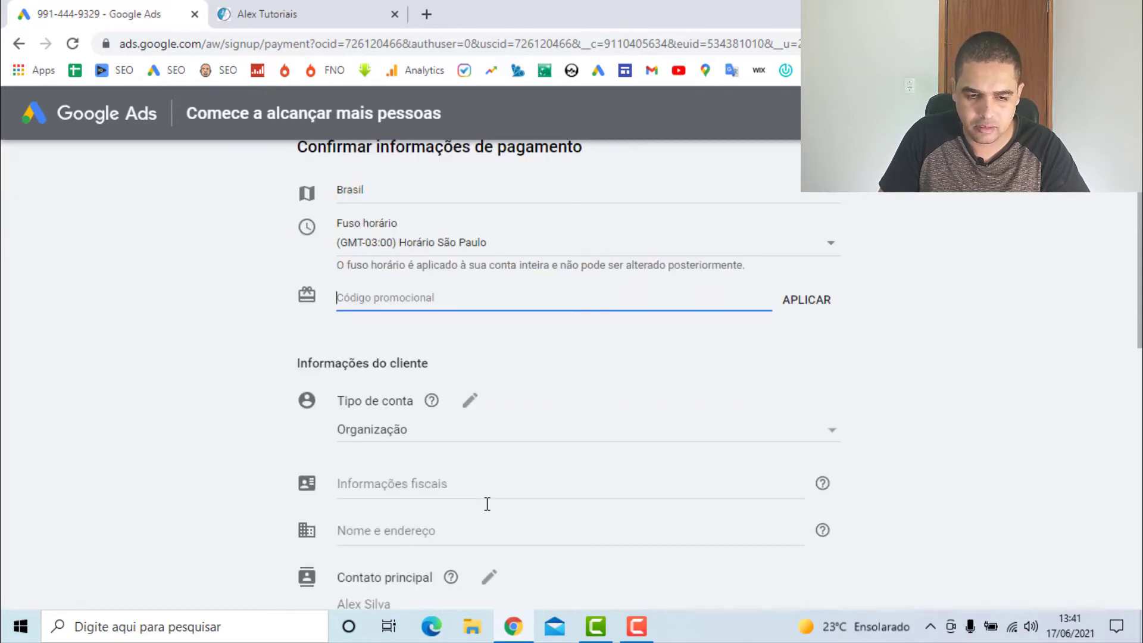
Set the account type to Pessoa física, enter the CPF and date of birth, and verify.
key(Tab)
key(Tab)
key(space)
key(Return)
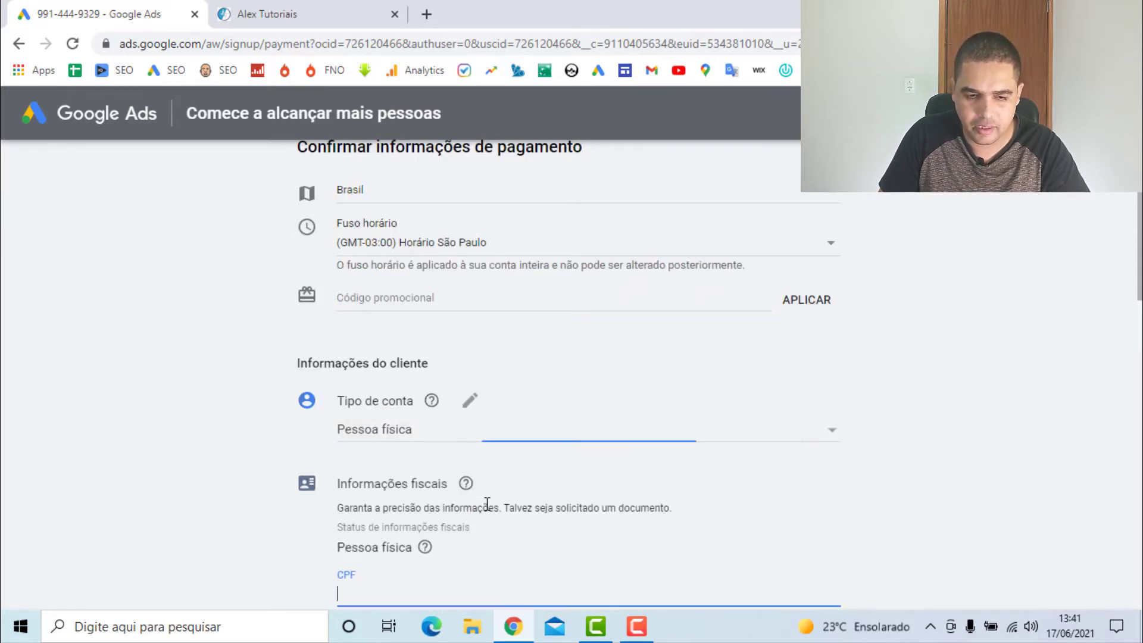
scroll(487, 505, down, 4)
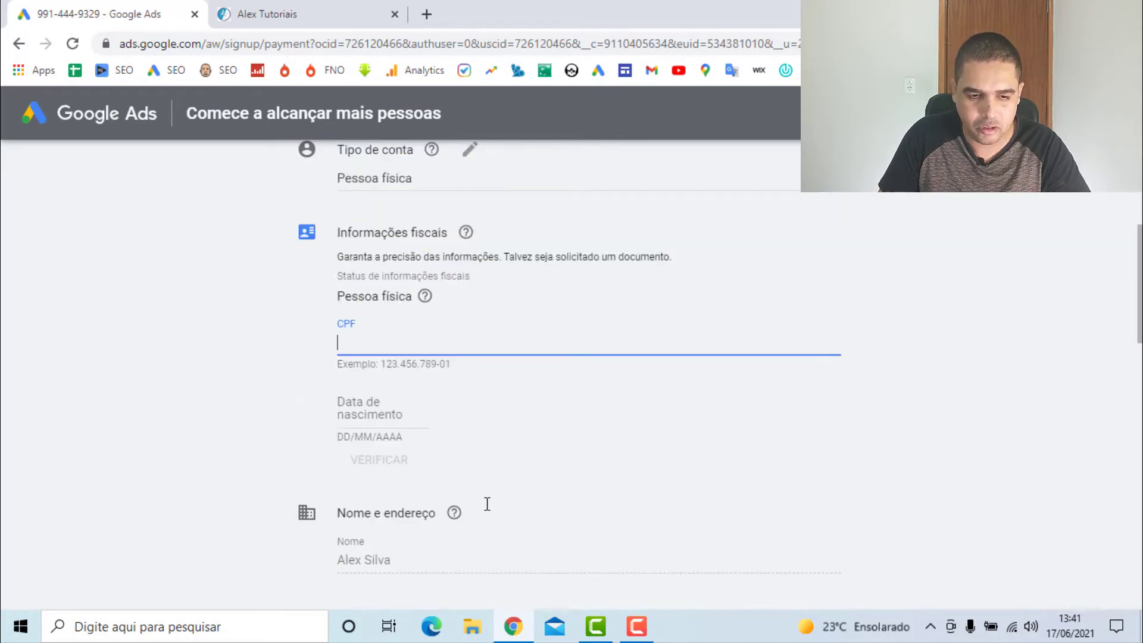
key(ctrl+v)
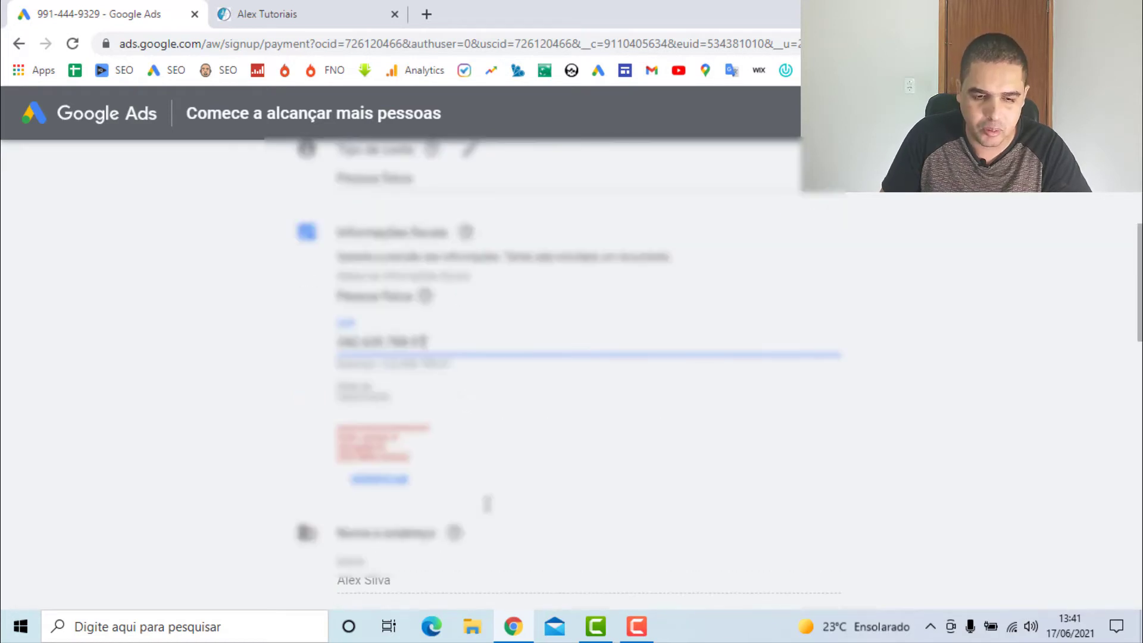
key(Tab)
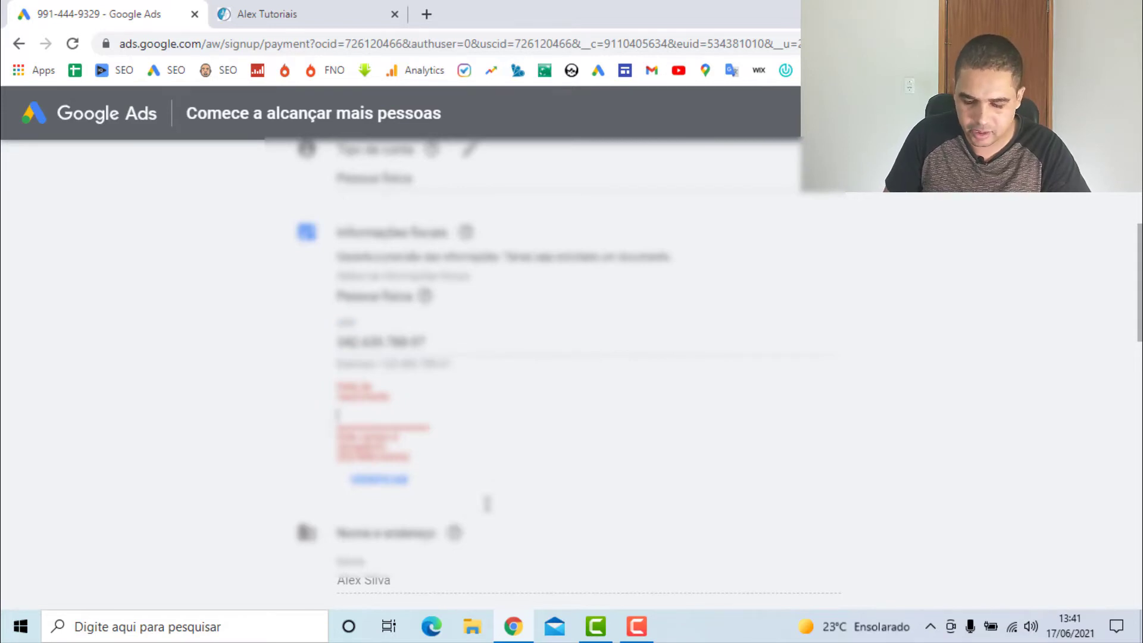
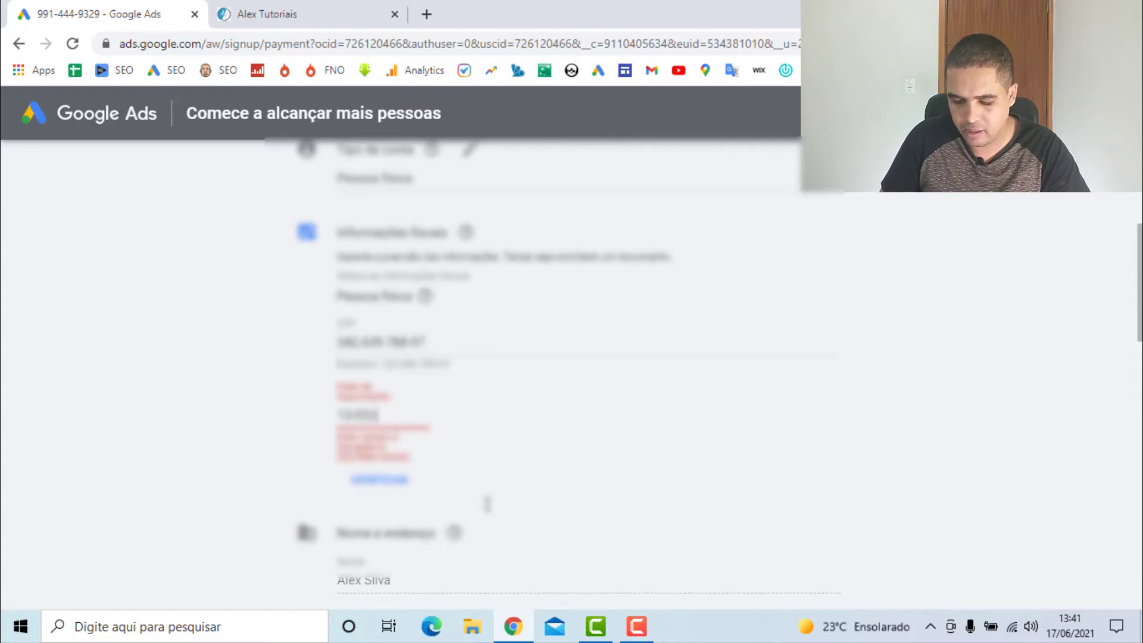
key(Tab)
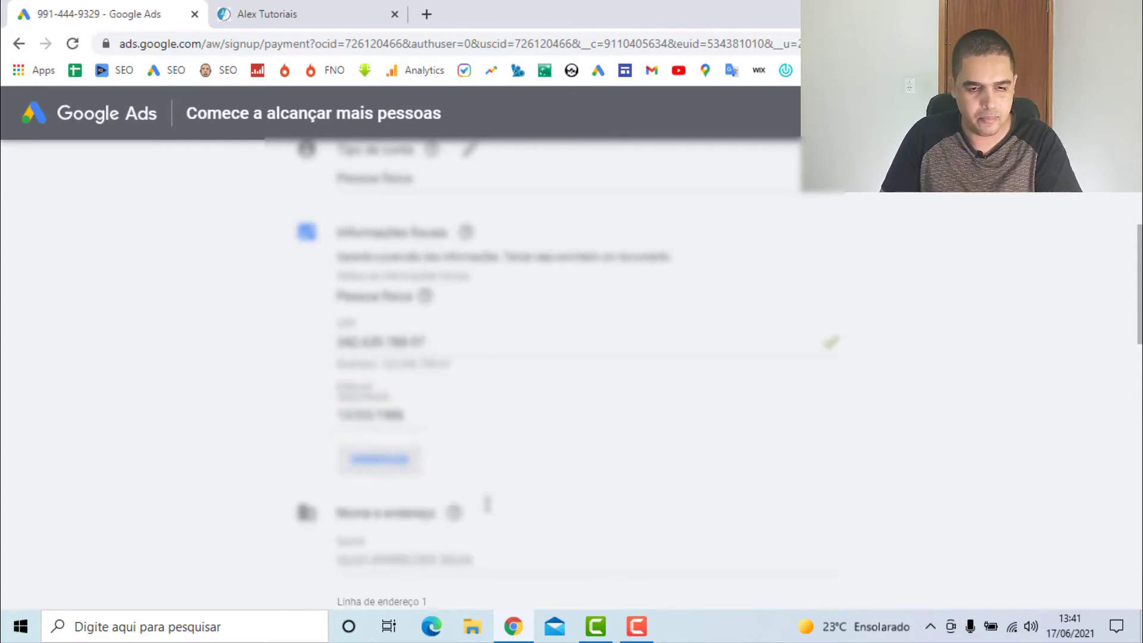
Fill in the billing street address by accepting the autofill suggestion.
scroll(487, 505, down, 1)
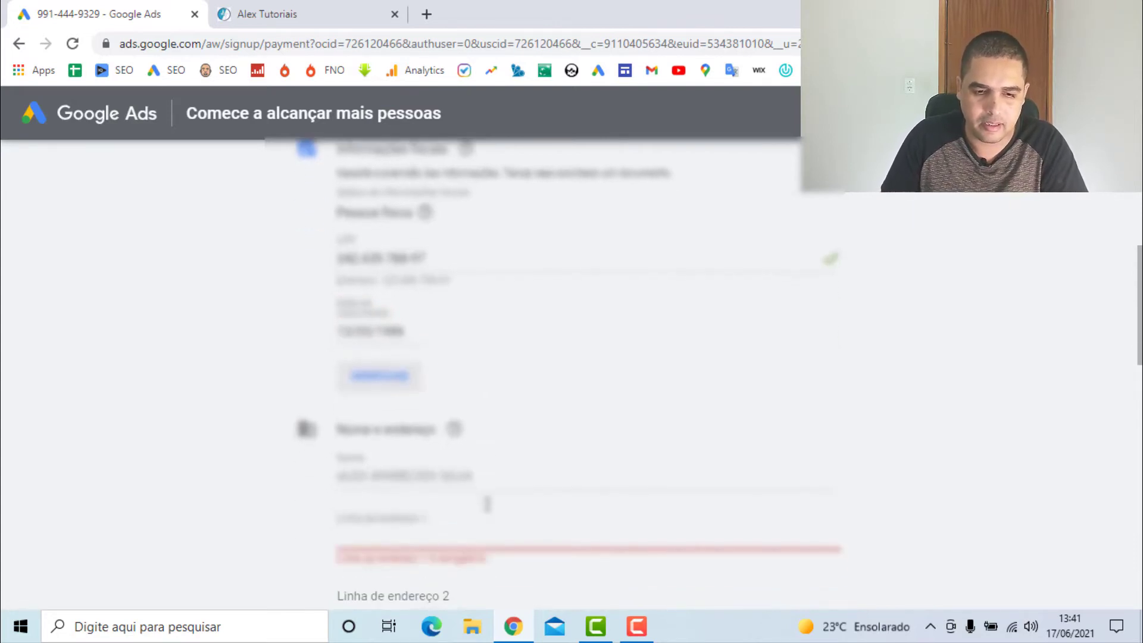
scroll(487, 505, down, 3)
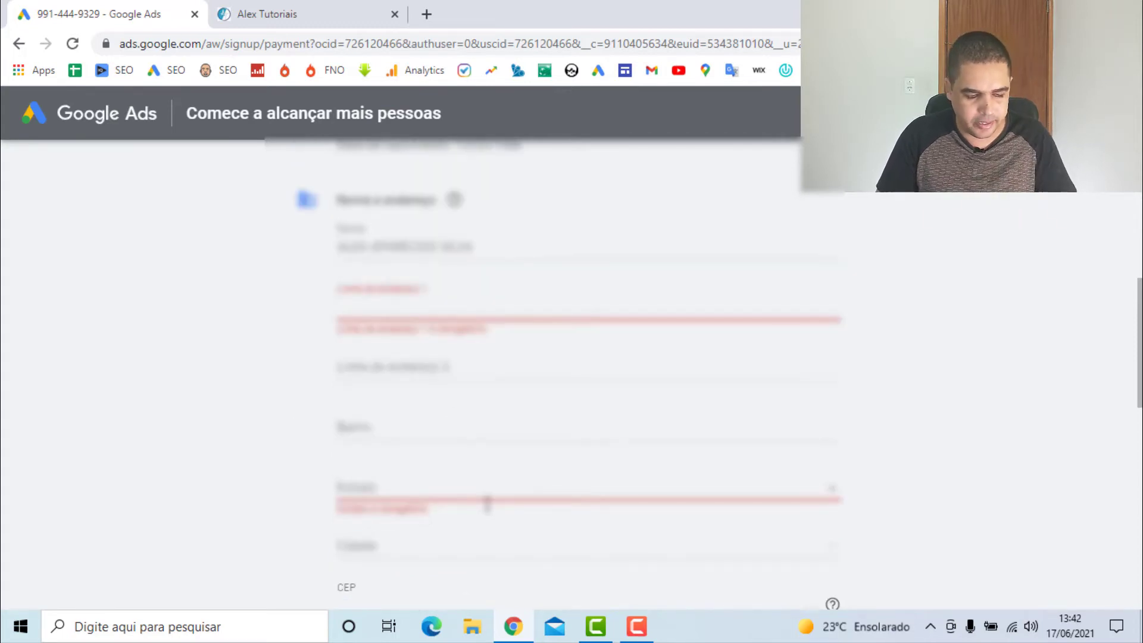
text(Rua)
key(Down)
key(Return)
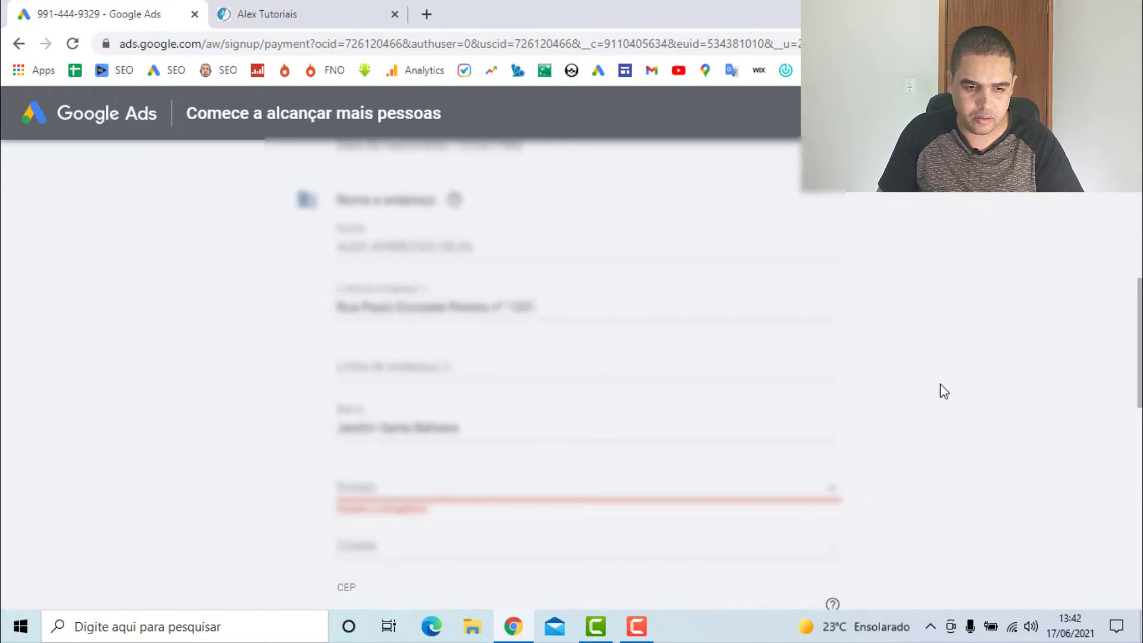
scroll(612, 362, down, 2)
Select the billing state and city from the dropdowns and enter the CEP.
click(595, 327)
scroll(382, 536, down, 5)
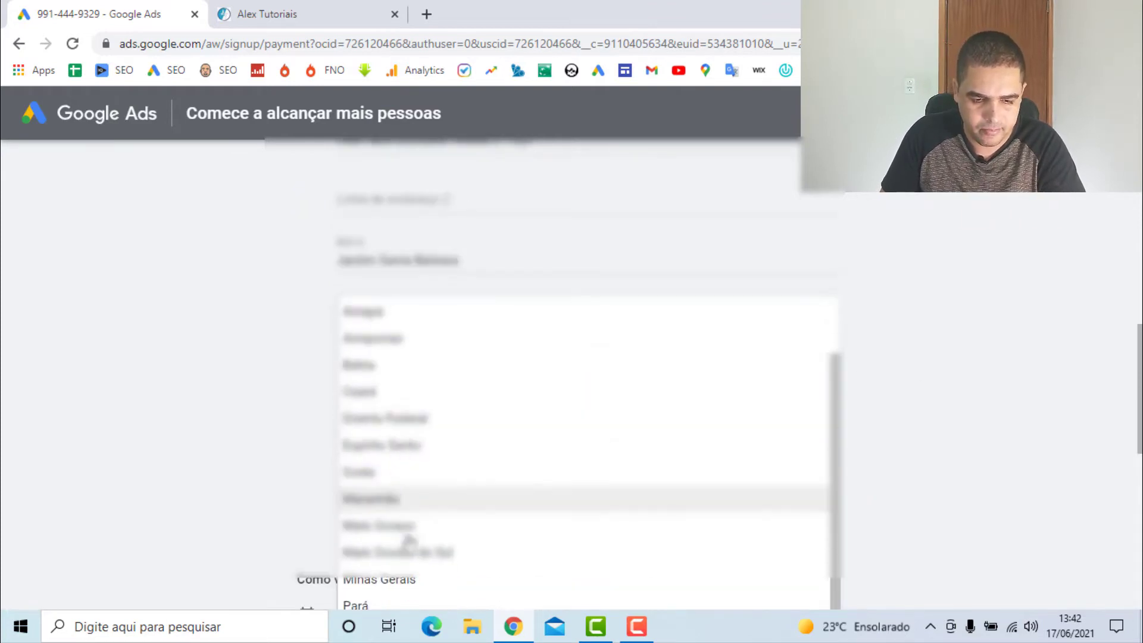
scroll(369, 569, down, 4)
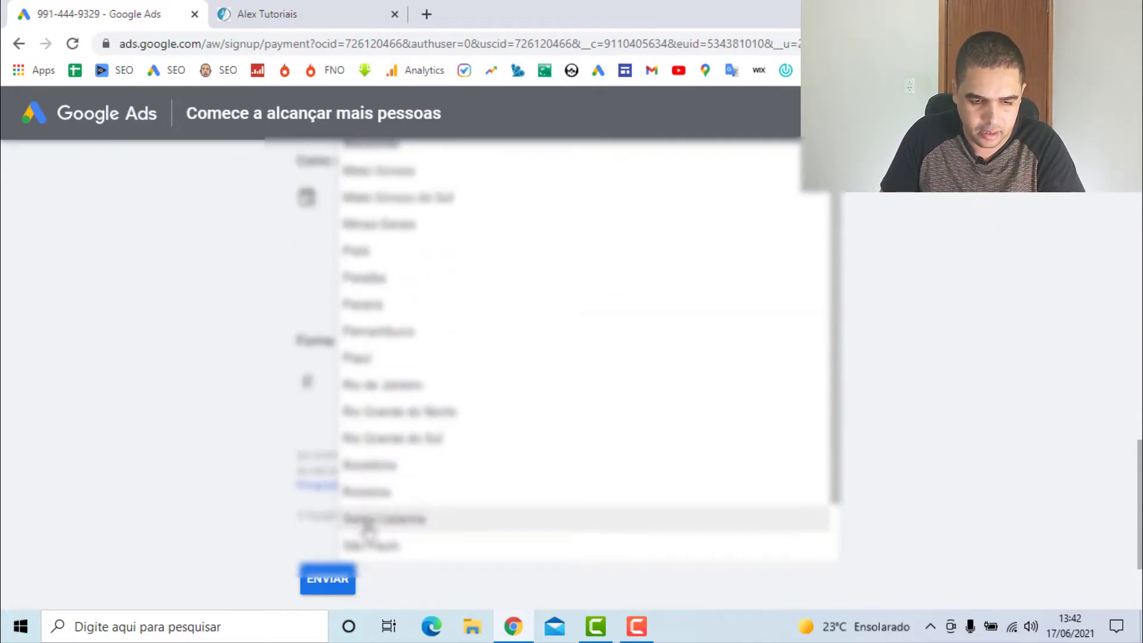
click(381, 542)
click(383, 395)
scroll(358, 449, down, 3)
click(480, 416)
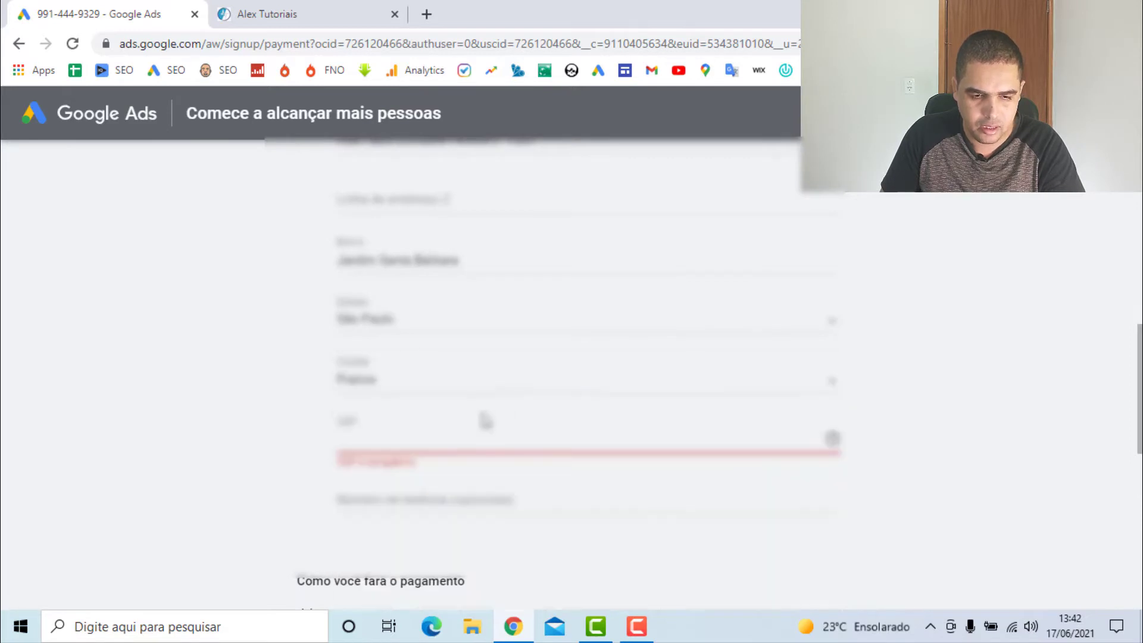
click(451, 434)
text(40426)
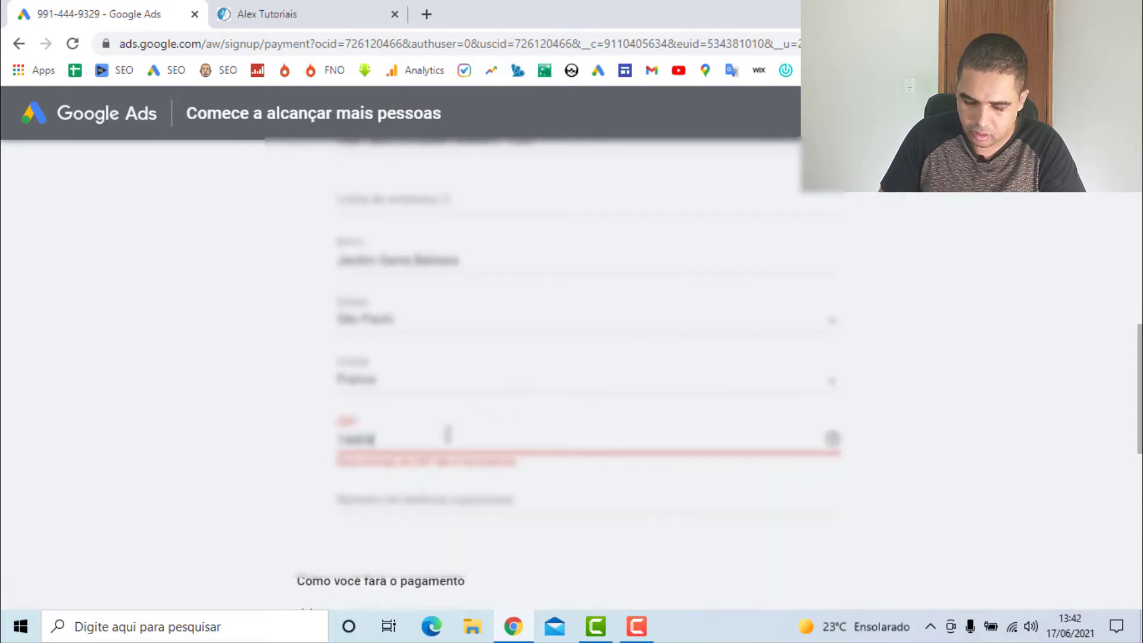
text(9)
scroll(943, 467, up, 3)
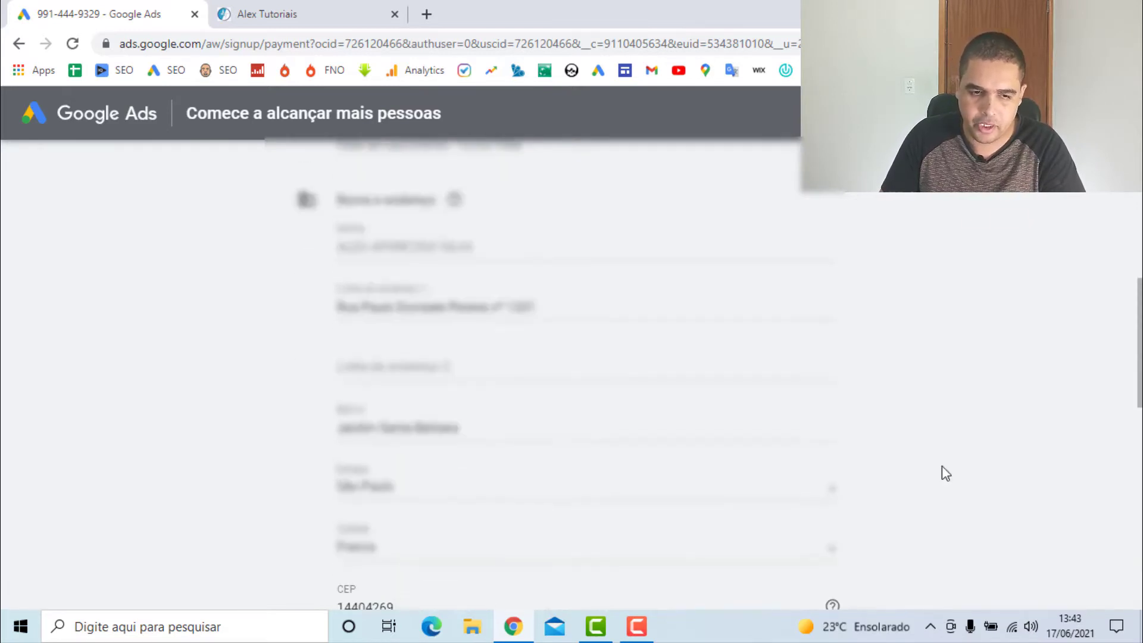
scroll(943, 467, down, 4)
scroll(942, 466, down, 3)
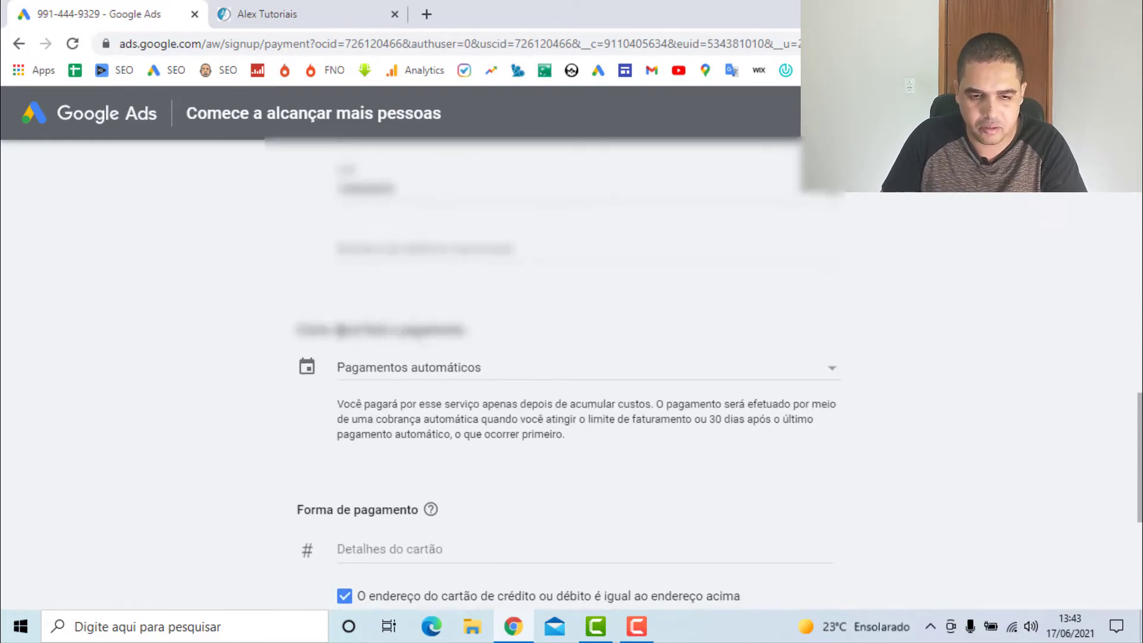
Choose Pagamentos manuais with a prepaid amount and Boleto bancário as the payment method.
scroll(421, 374, down, 5)
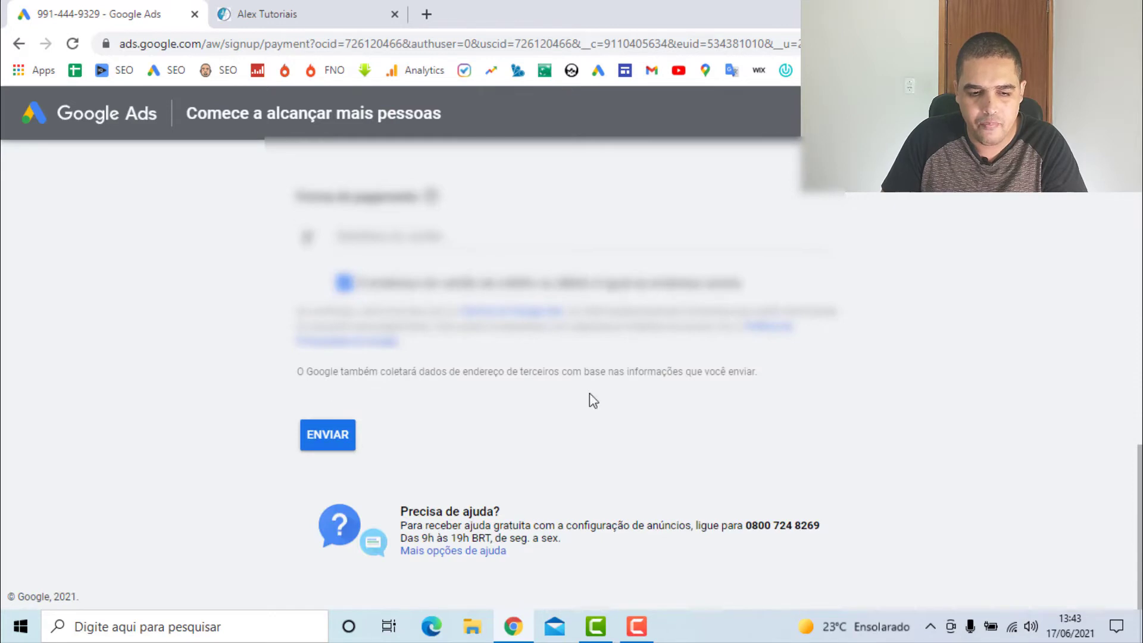
scroll(730, 401, up, 4)
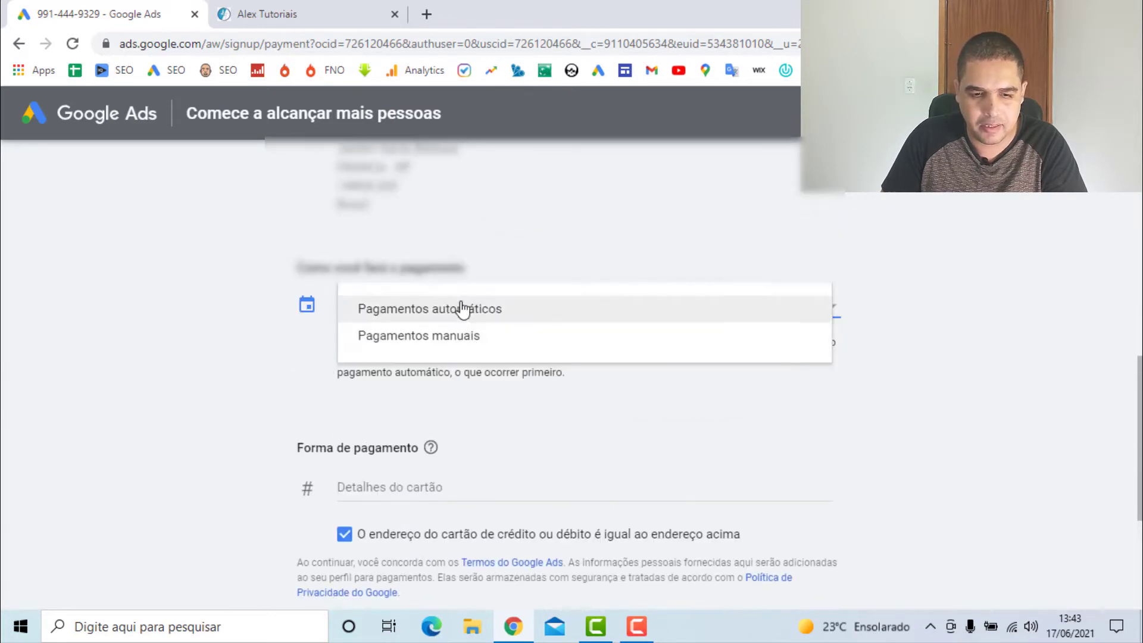
click(428, 339)
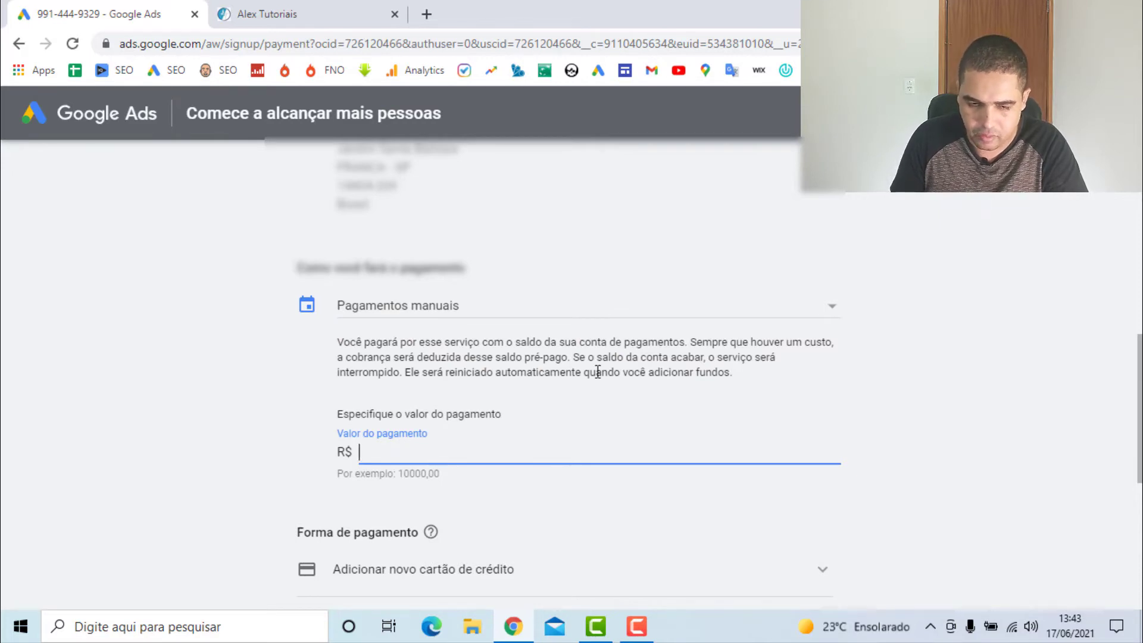
click(622, 453)
scroll(833, 477, down, 2)
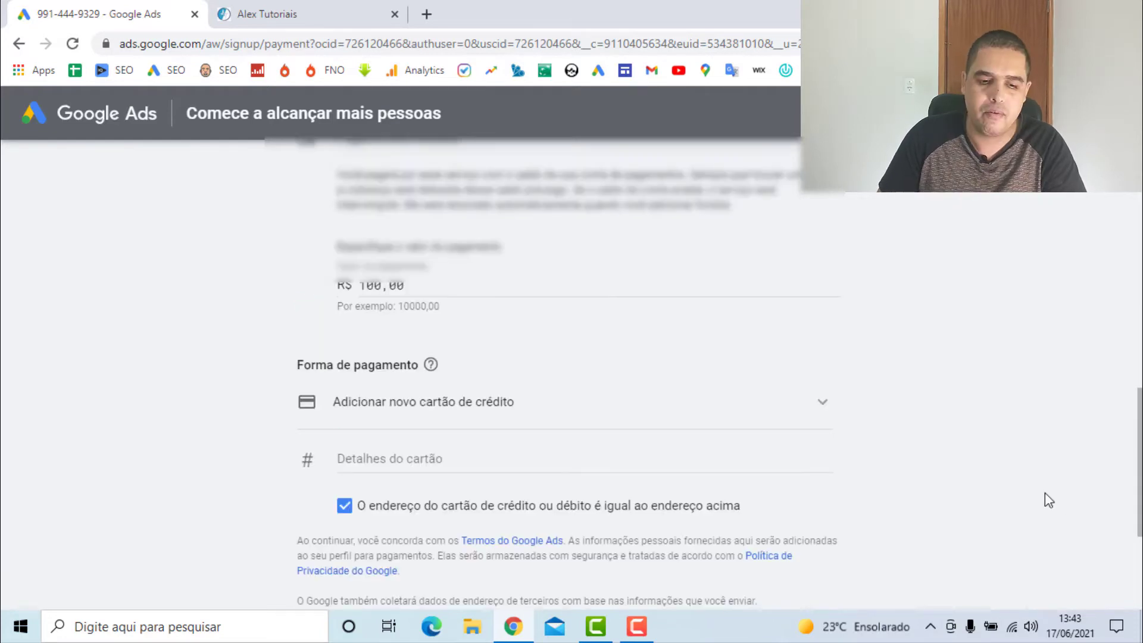
scroll(869, 454, up, 1)
scroll(608, 452, down, 1)
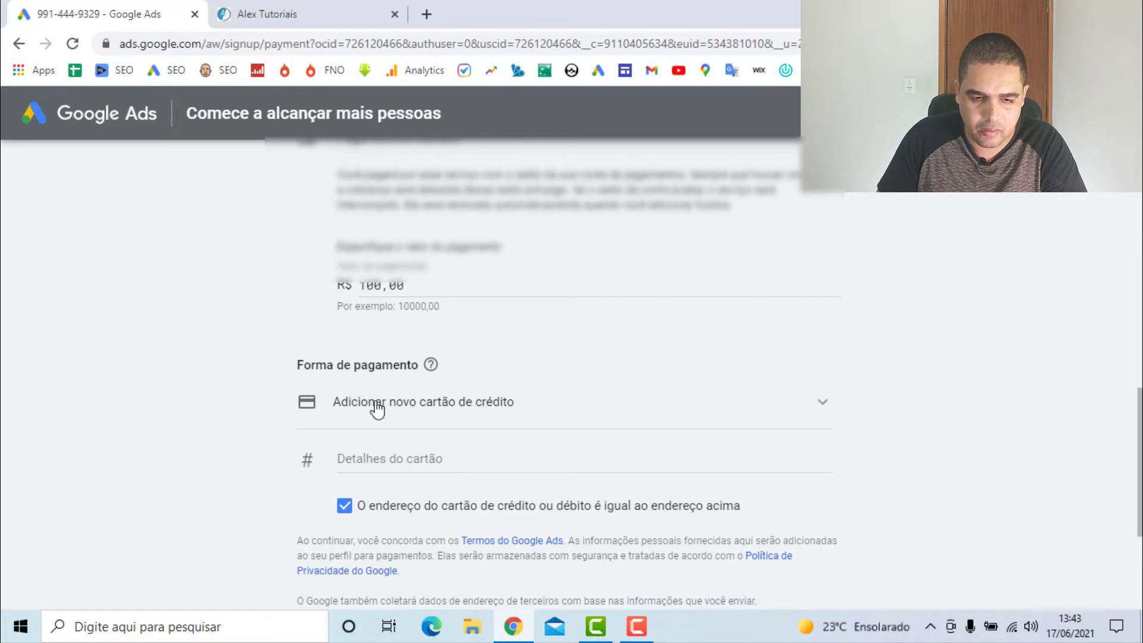
click(467, 409)
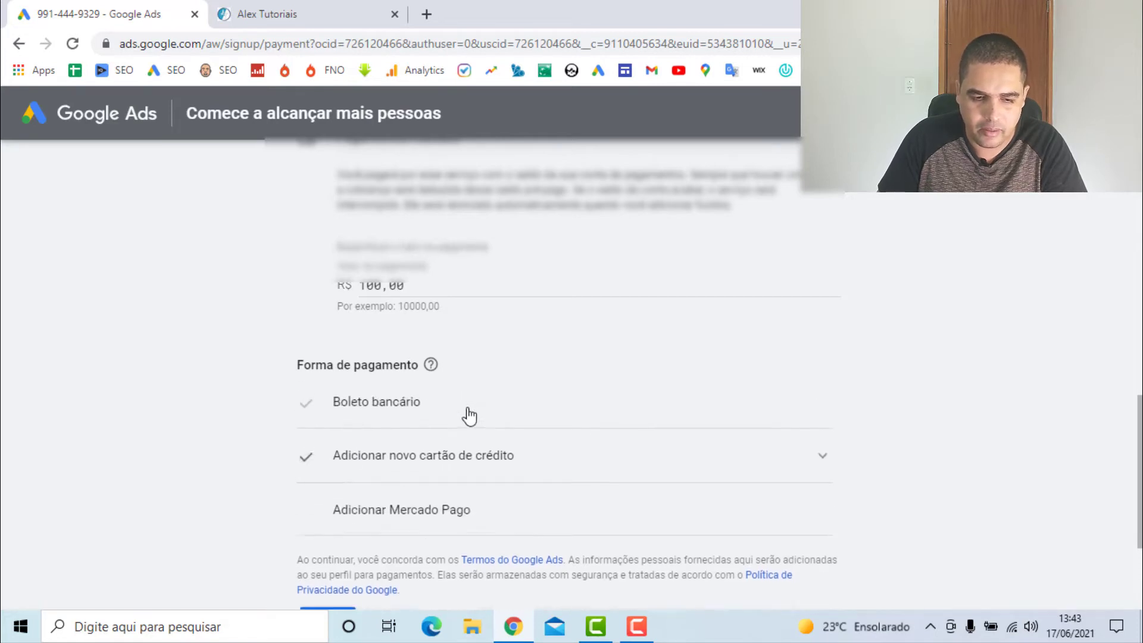
click(375, 409)
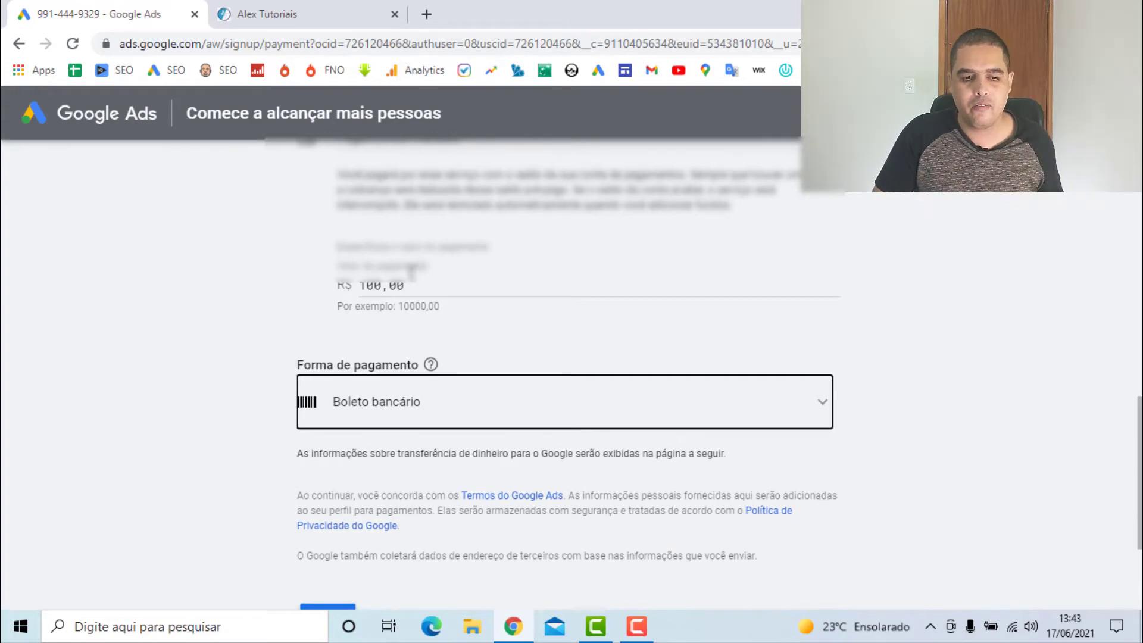
Revisit the R$ 100,00 payment amount and reconsider the payment setting.
click(375, 285)
scroll(382, 286, up, 1)
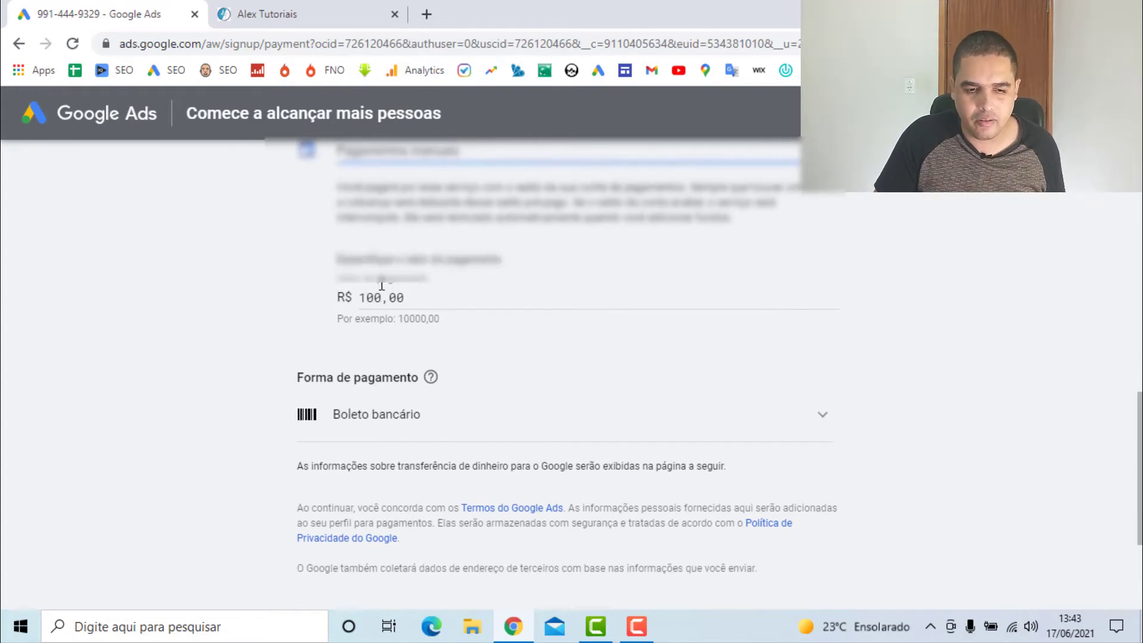
double_click(406, 305)
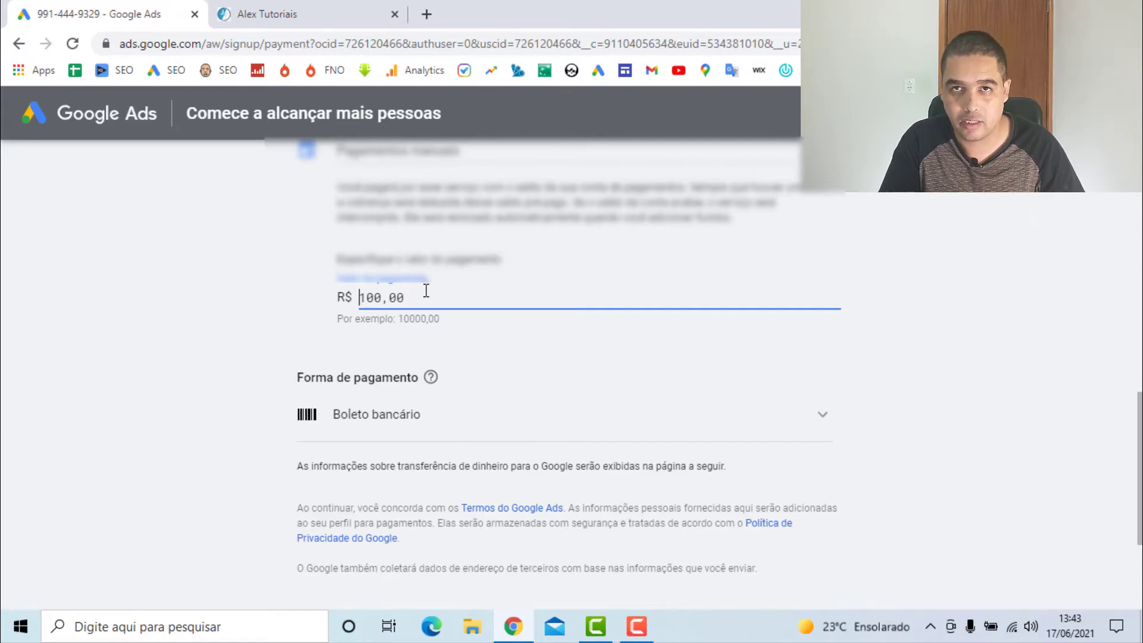
scroll(819, 249, up, 1)
click(833, 241)
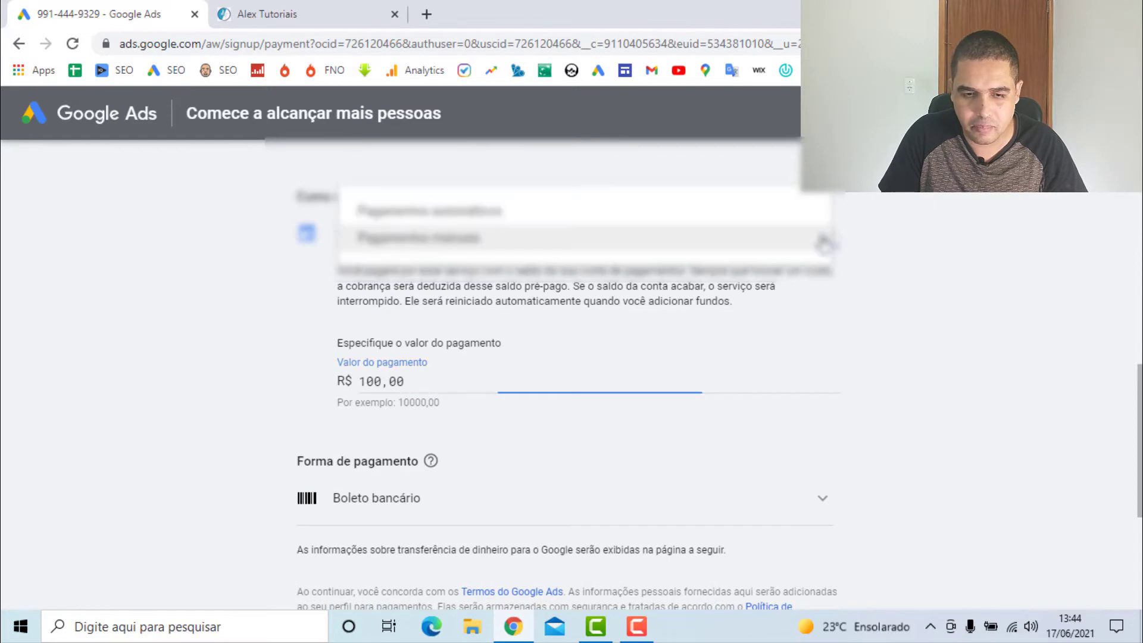
Switch to Pagamentos automáticos and enter the card number, expiry, CVC and cardholder name.
click(455, 214)
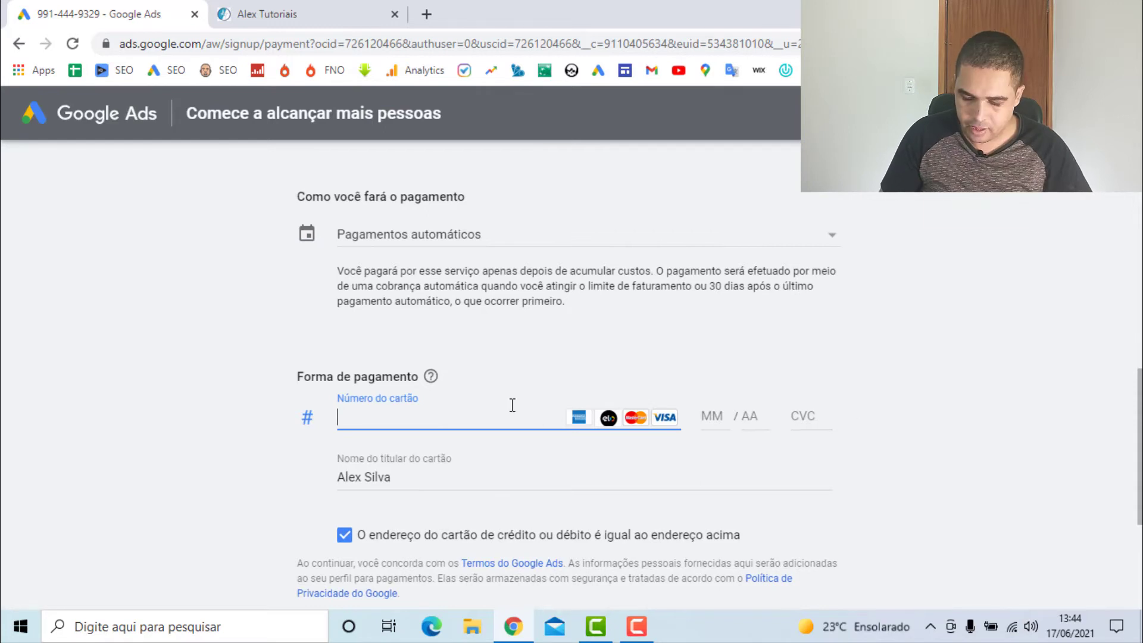
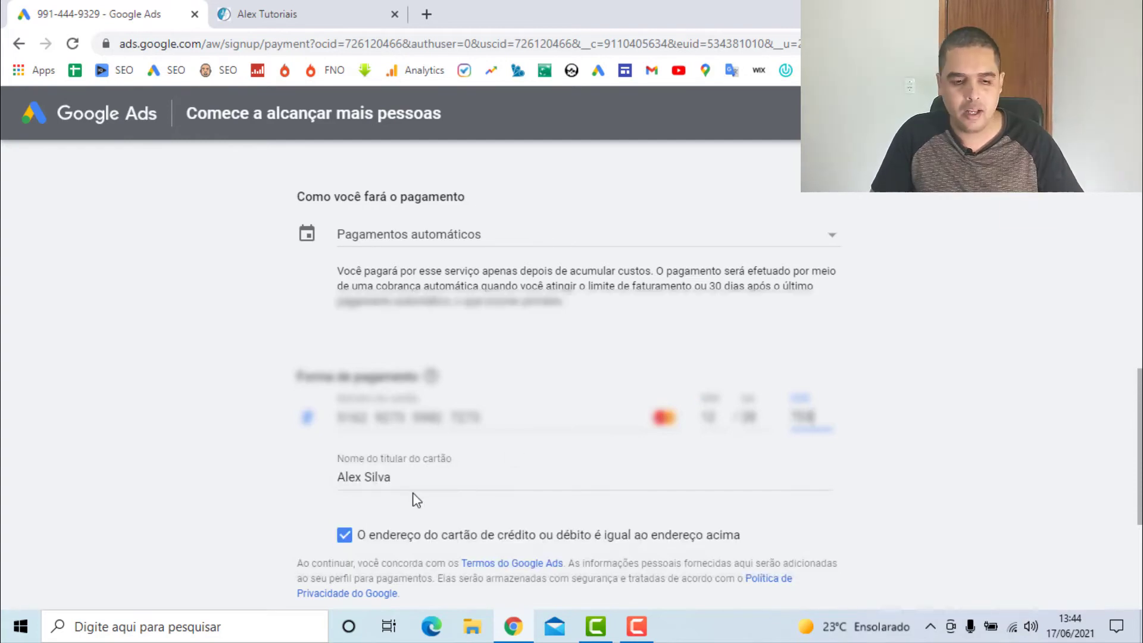
click(406, 480)
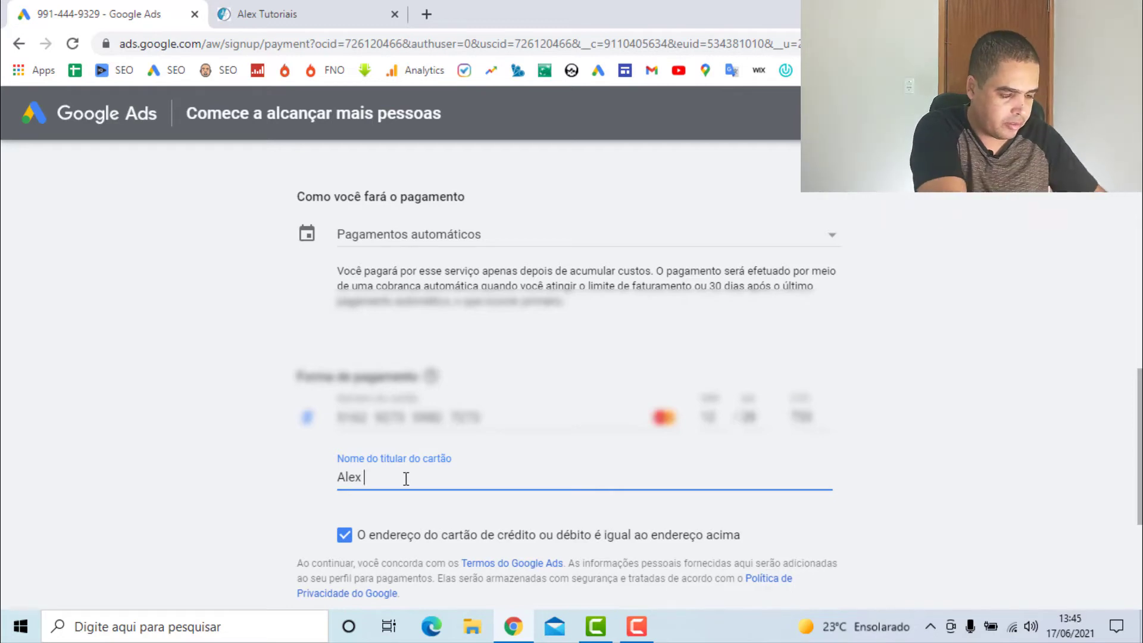
click(1003, 496)
Keep the card's billing address the same as above and submit the payment details.
scroll(1004, 496, down, 2)
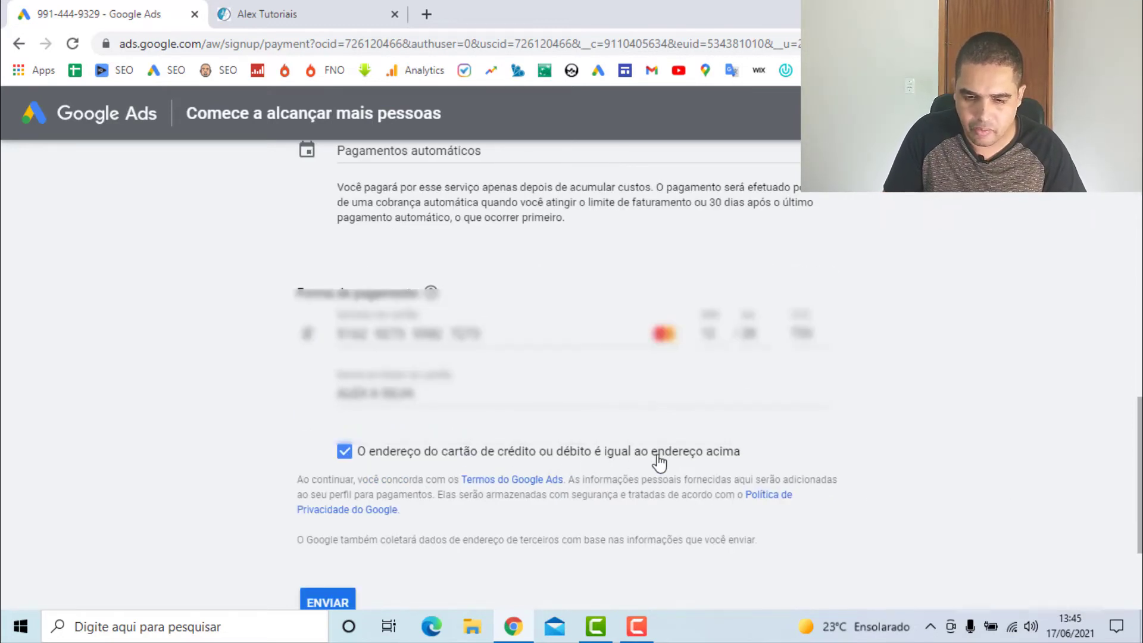
click(345, 452)
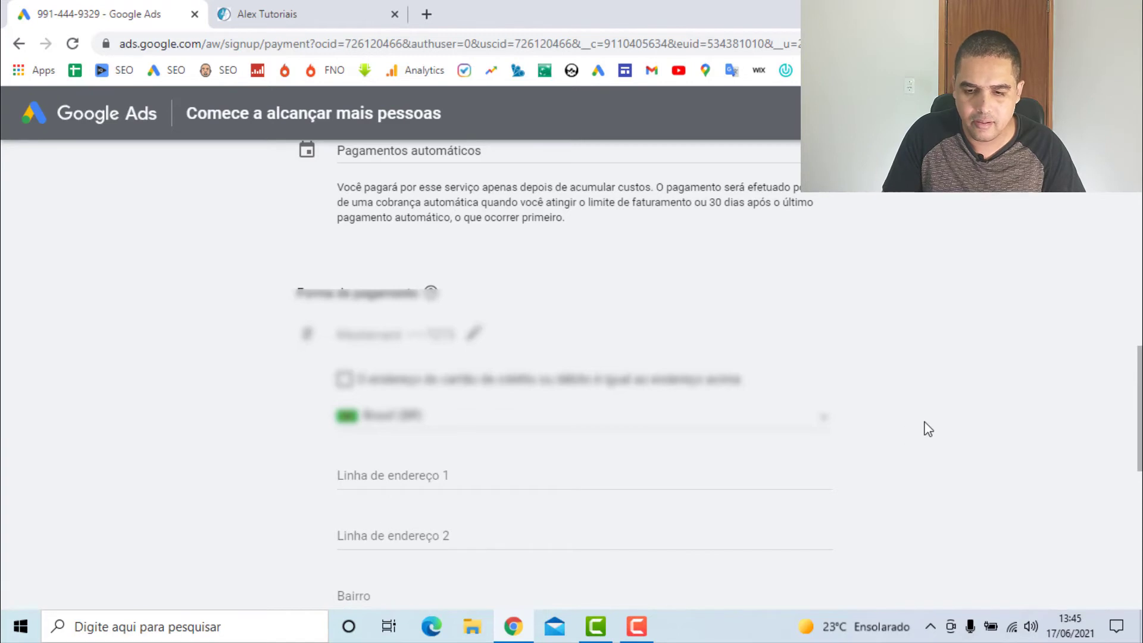
click(345, 380)
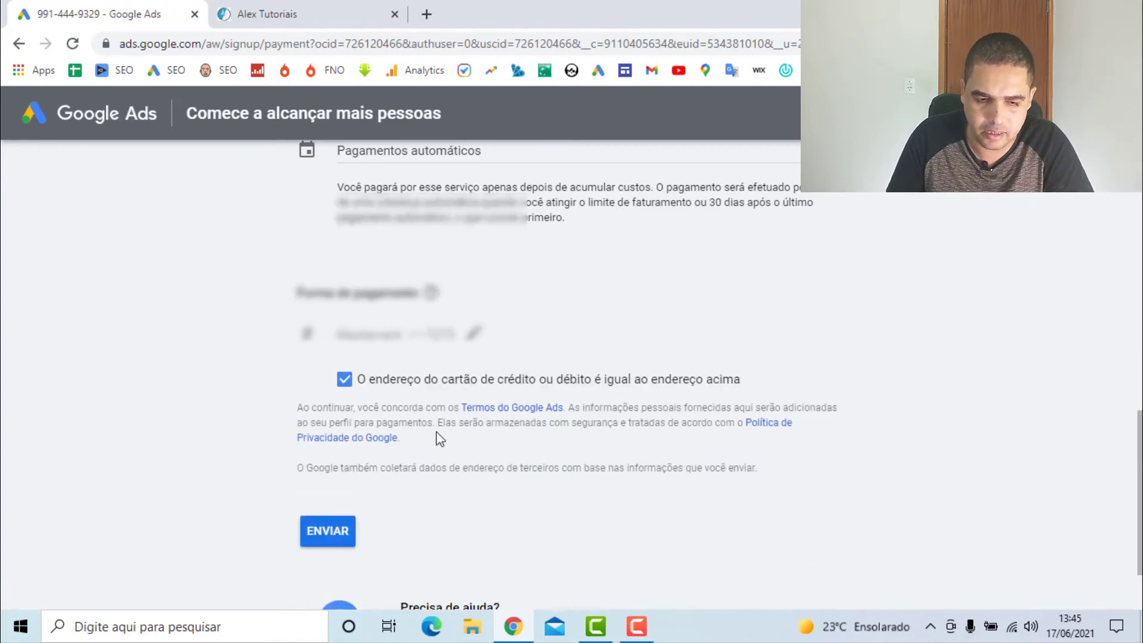
scroll(700, 457, down, 2)
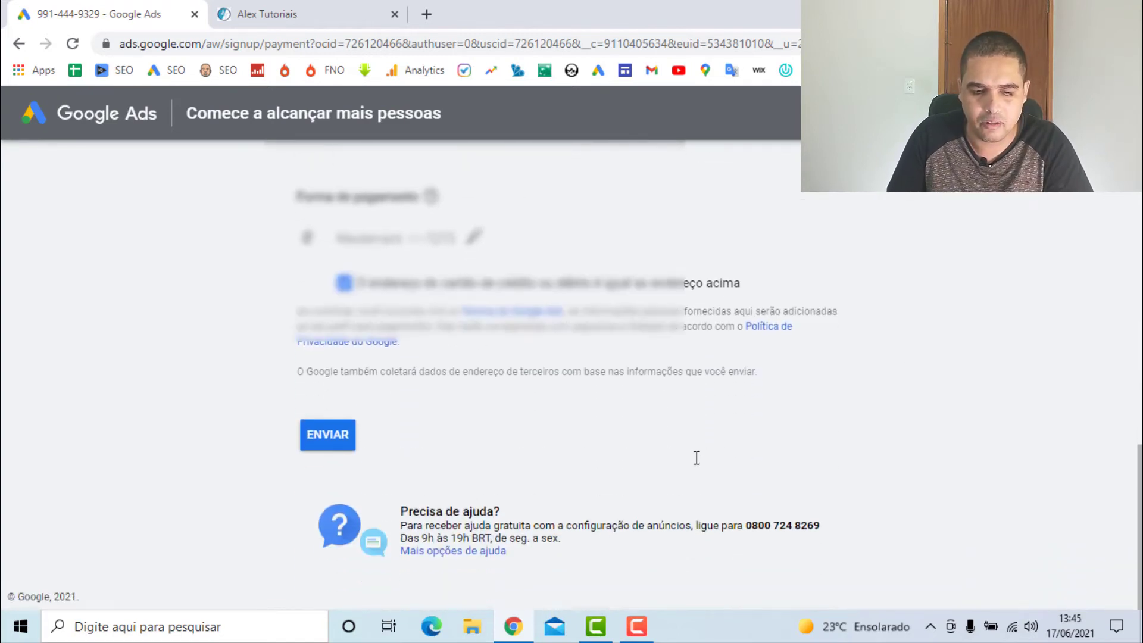
scroll(697, 458, up, 6)
scroll(694, 453, down, 5)
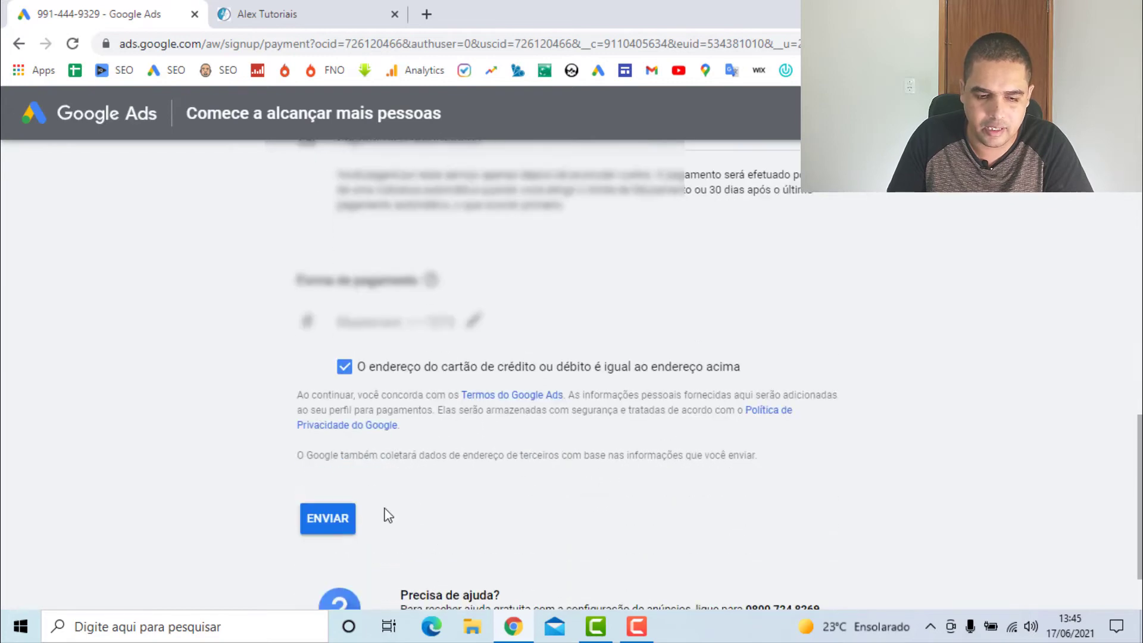
click(334, 521)
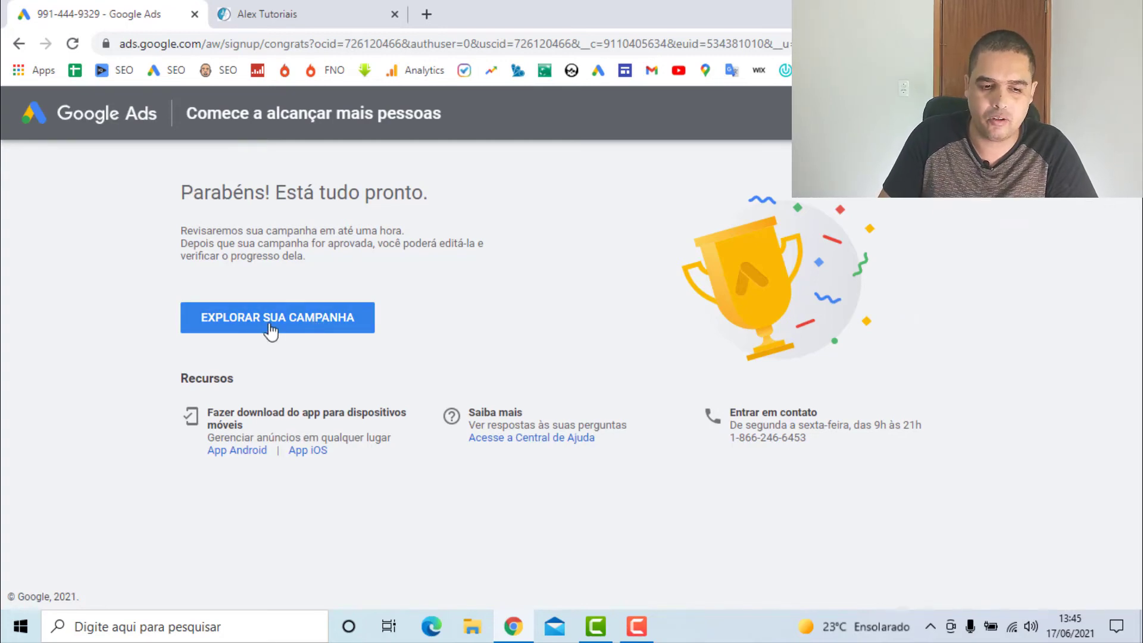
Open the Visão geral dashboard listing 'CP - Teste' as an active campaign.
click(294, 339)
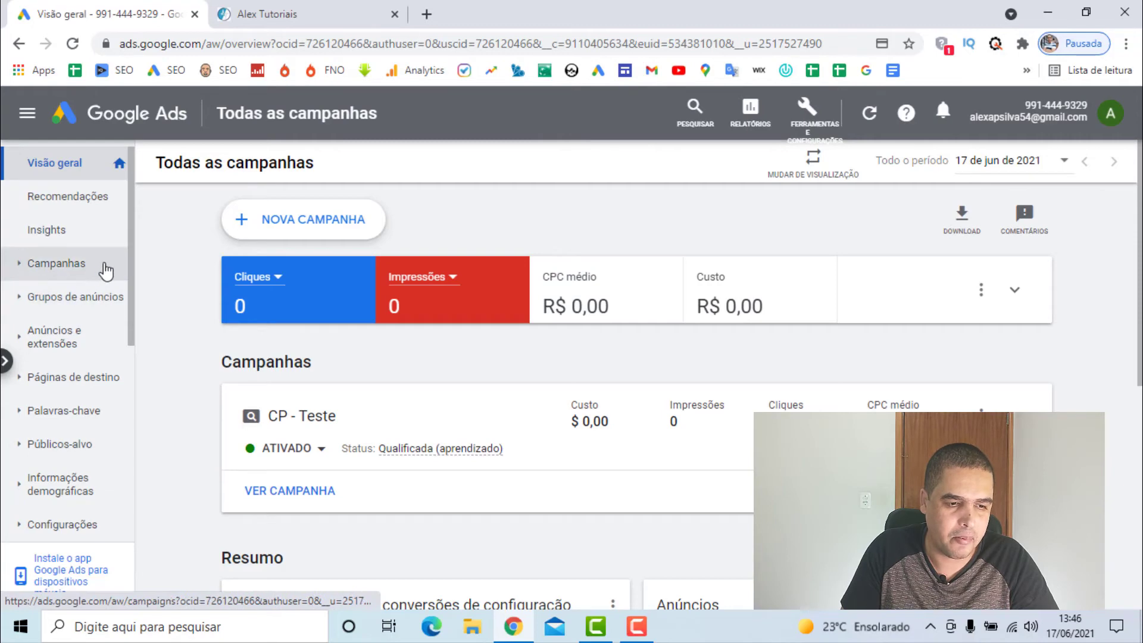
Pause the 'CP - Teste' campaign from the campaigns list.
click(63, 267)
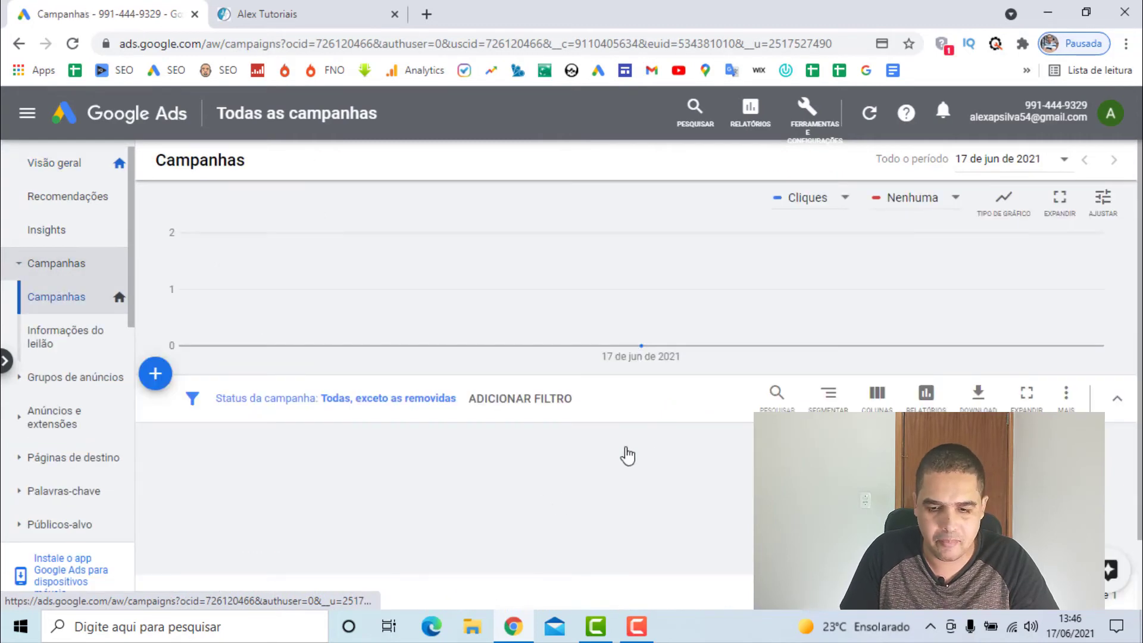
scroll(595, 476, down, 3)
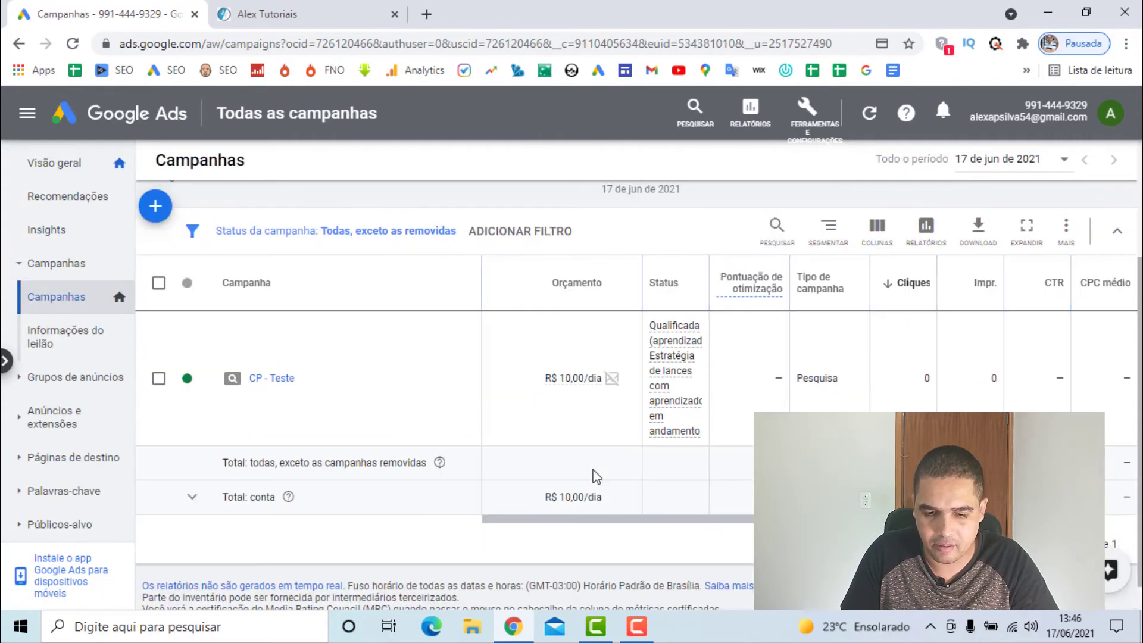
click(199, 383)
click(227, 369)
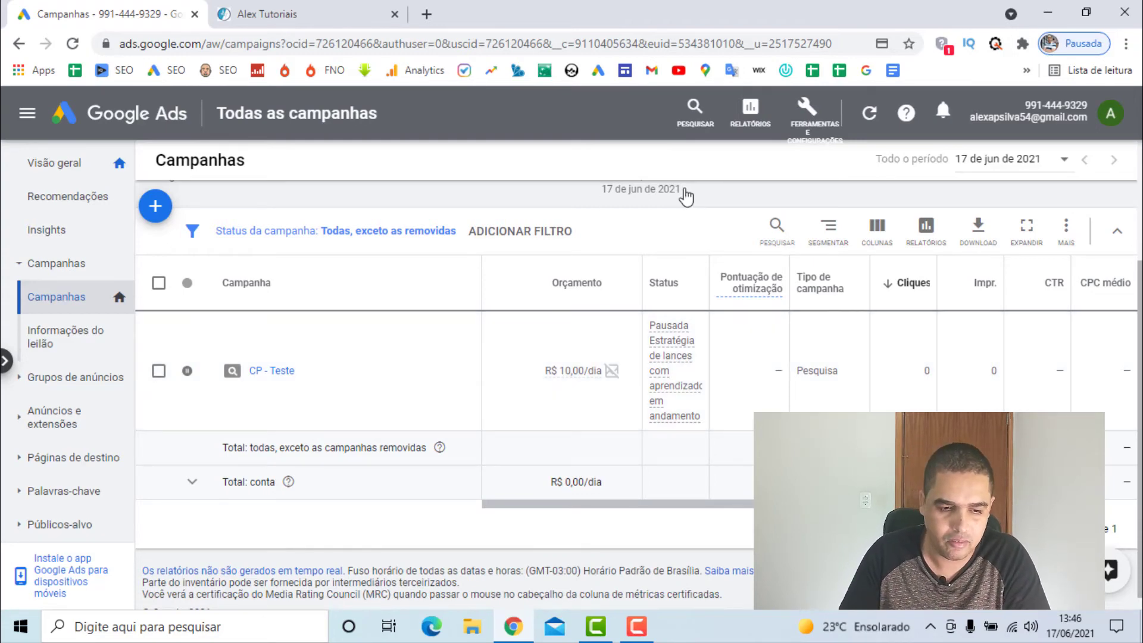
Open the account's Palavras-chave de pesquisa page from the left sidebar.
scroll(831, 262, up, 3)
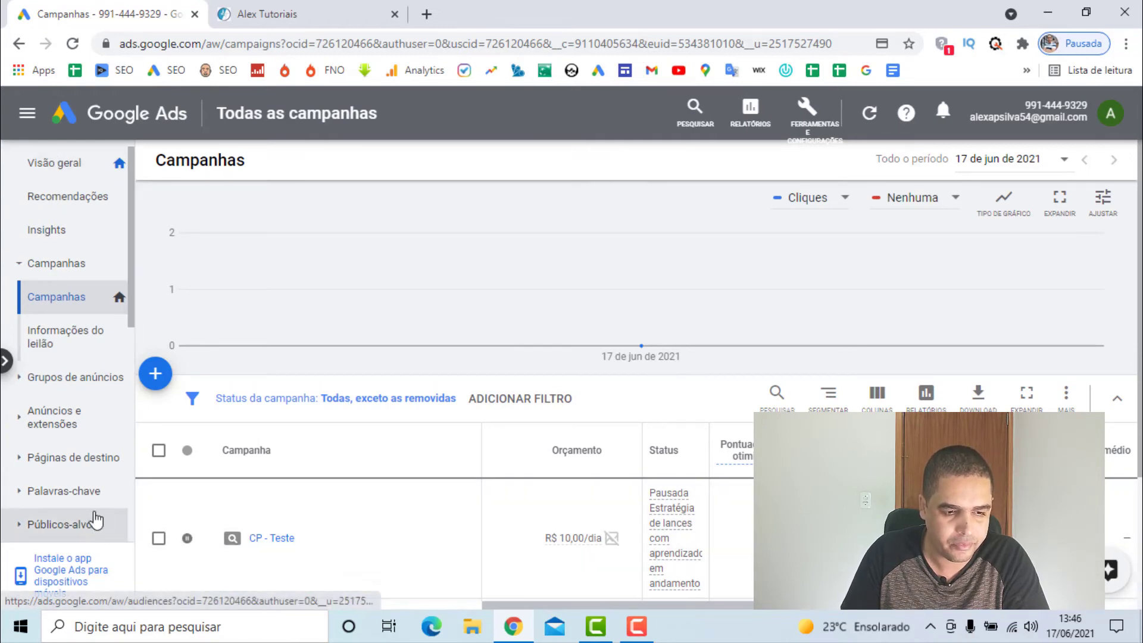
scroll(90, 512, down, 1)
scroll(88, 509, down, 3)
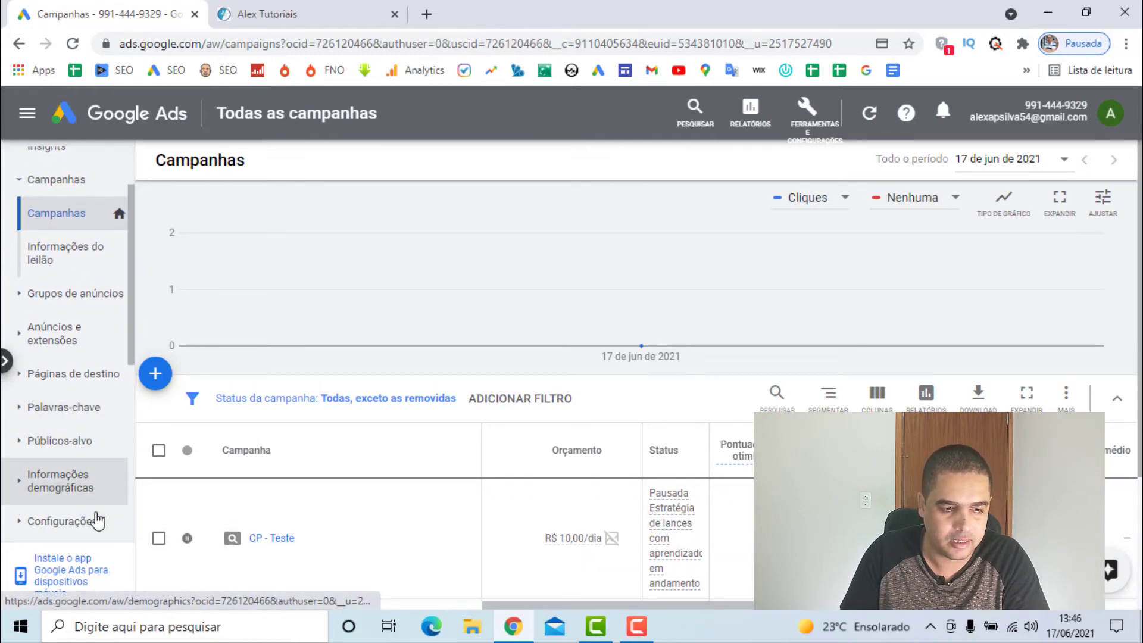
click(37, 405)
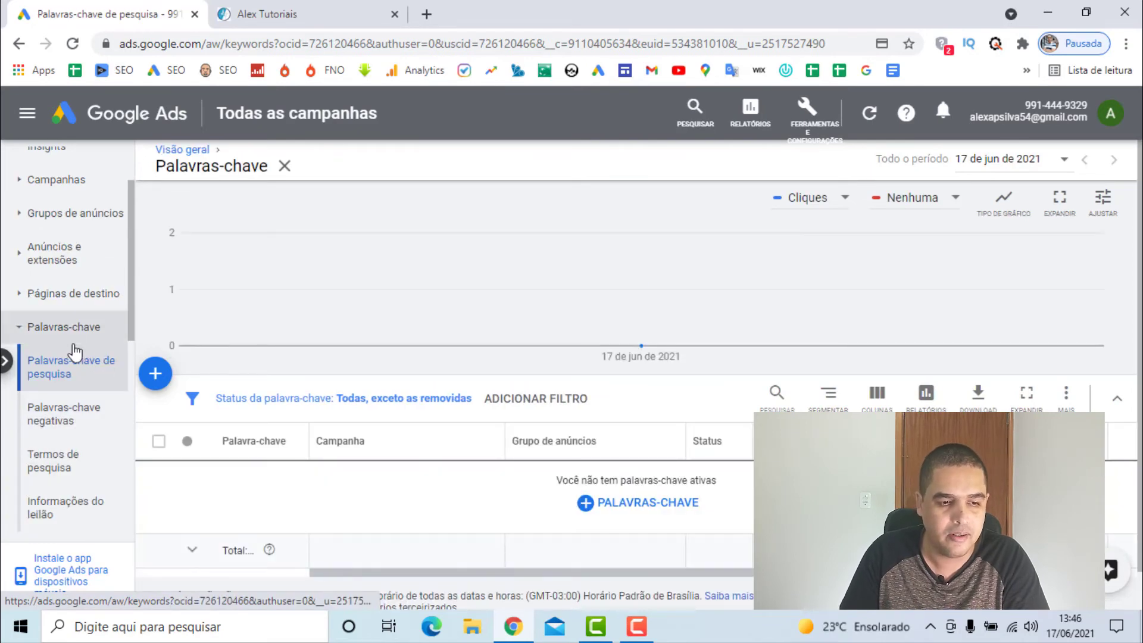
Open the Planejador de palavras-chave from the Ferramentas e Configurações menu.
scroll(32, 354, up, 4)
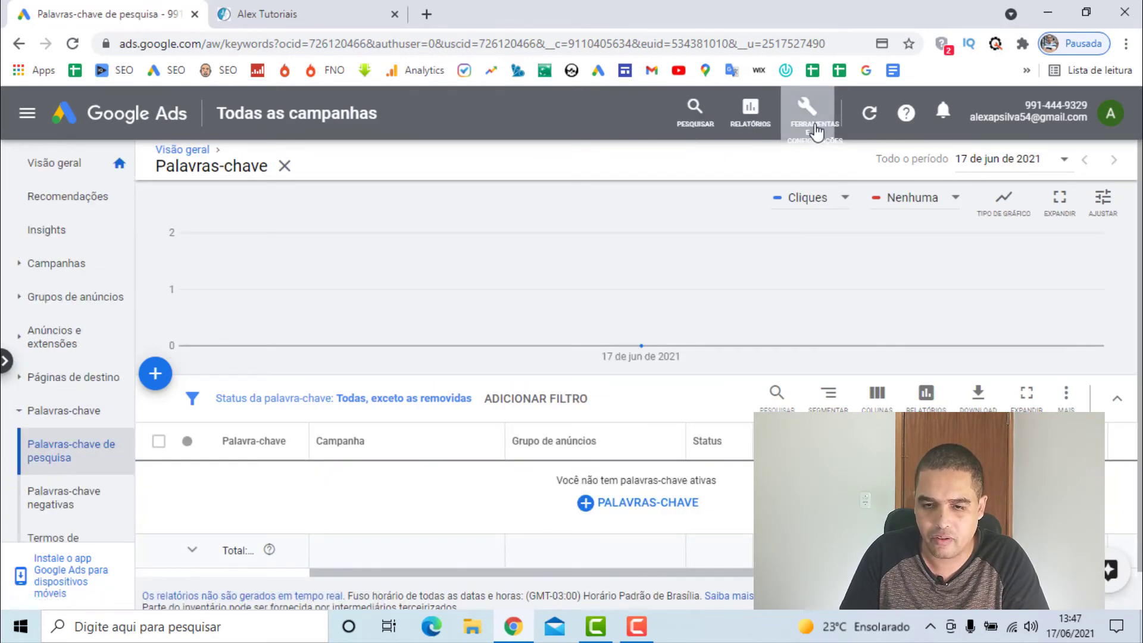
click(806, 116)
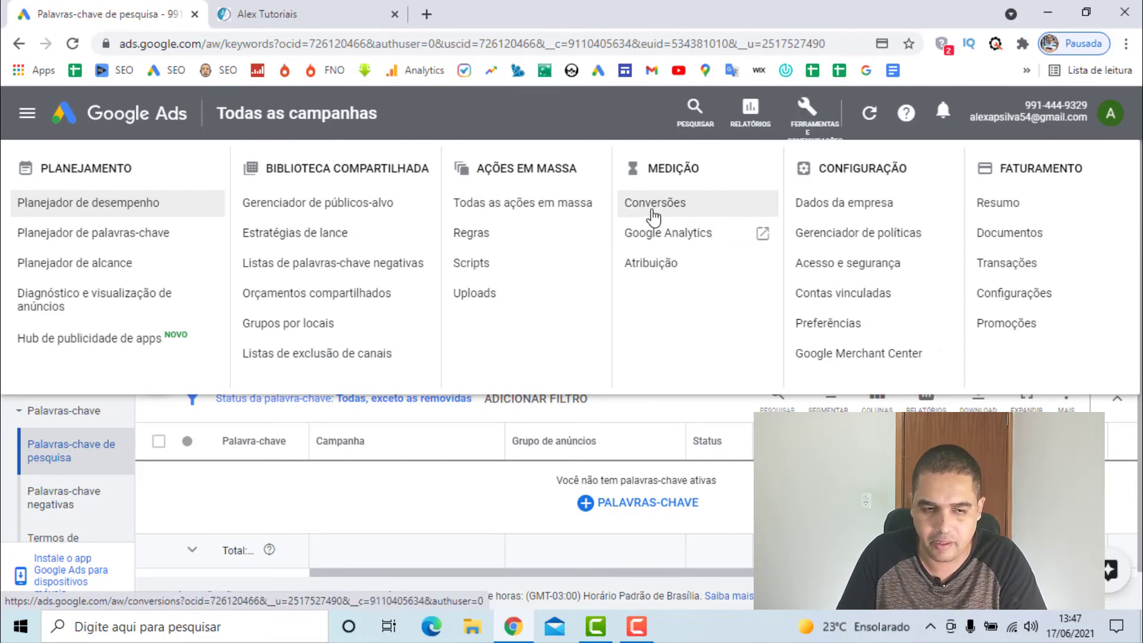
click(614, 112)
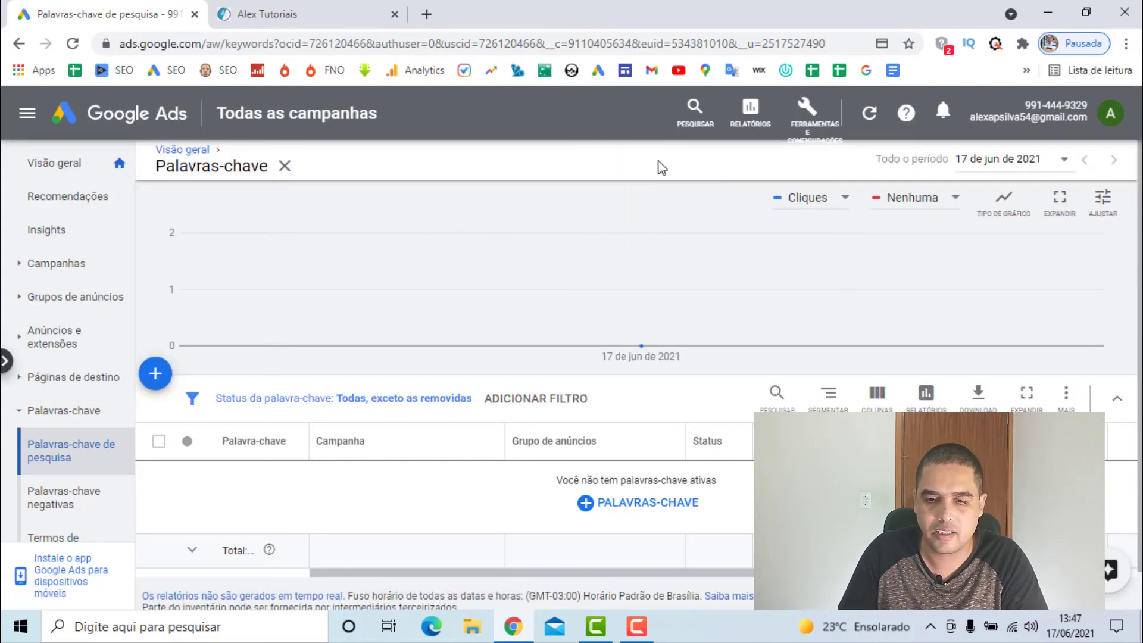
click(811, 127)
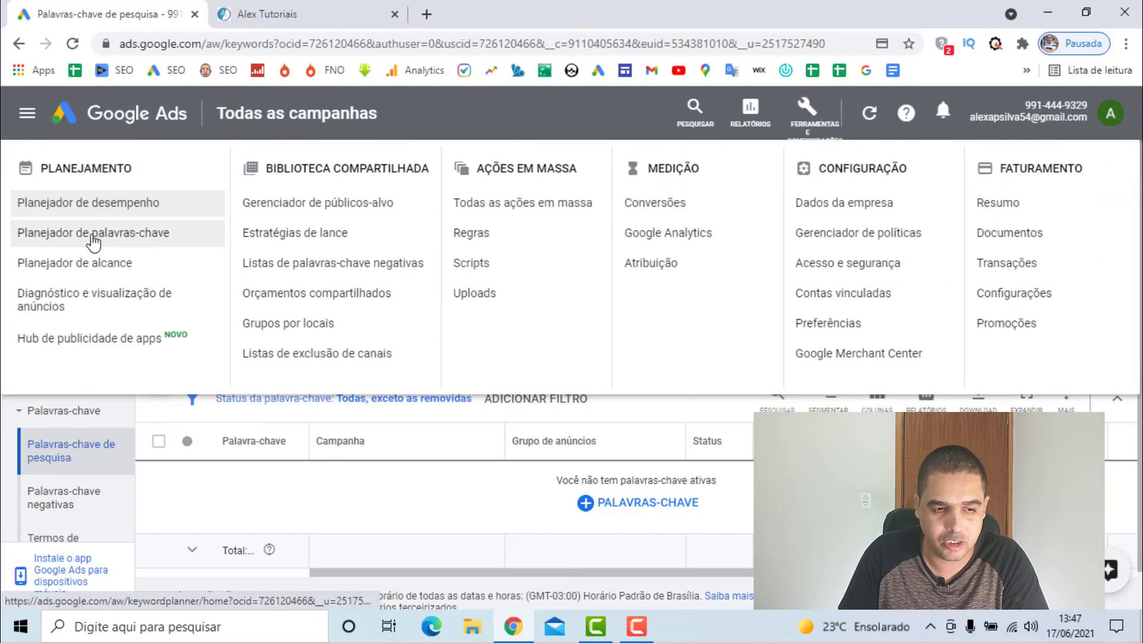
click(133, 241)
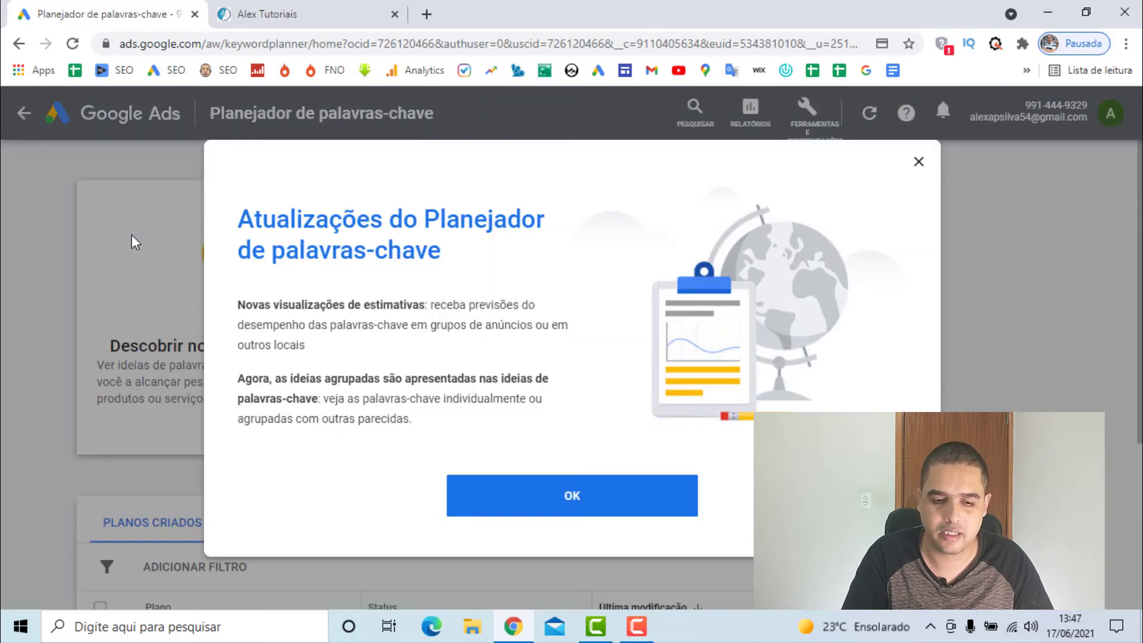
Dismiss the updates notice and check search volume for a pasted phrase ending 'NA INTERNET'.
click(574, 494)
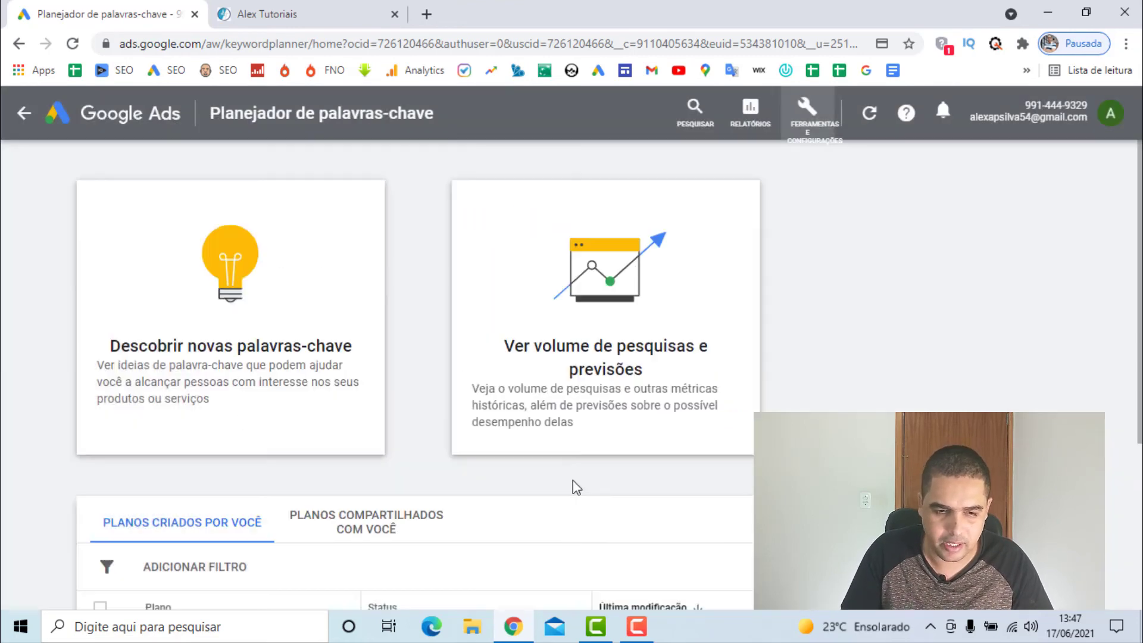
click(678, 359)
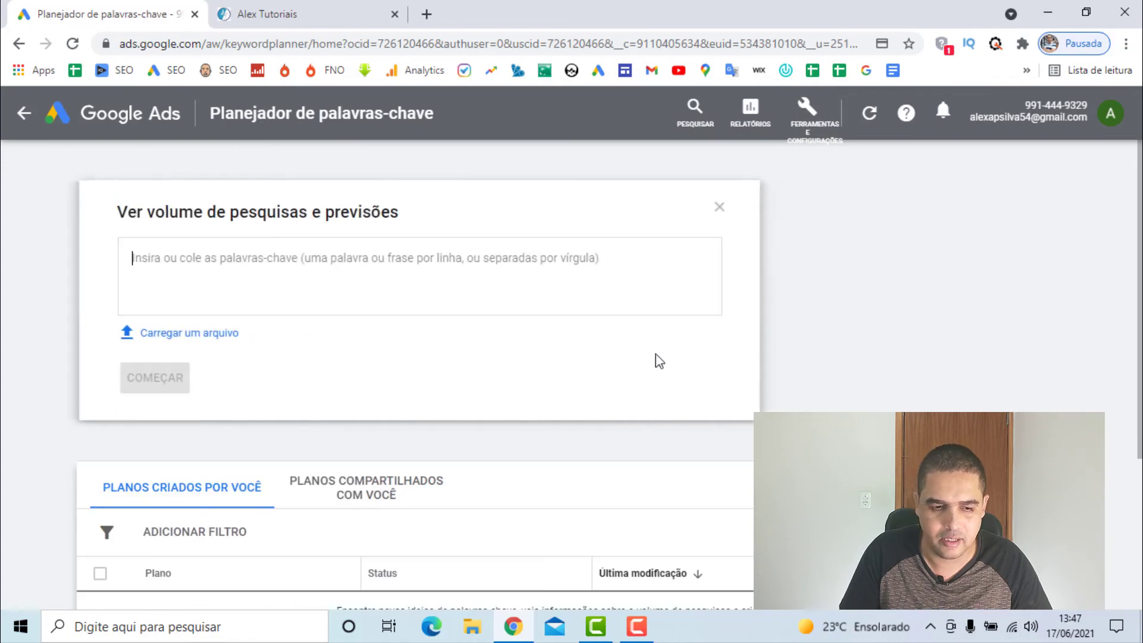
text(COMO CRIAR NEGÓCIO)
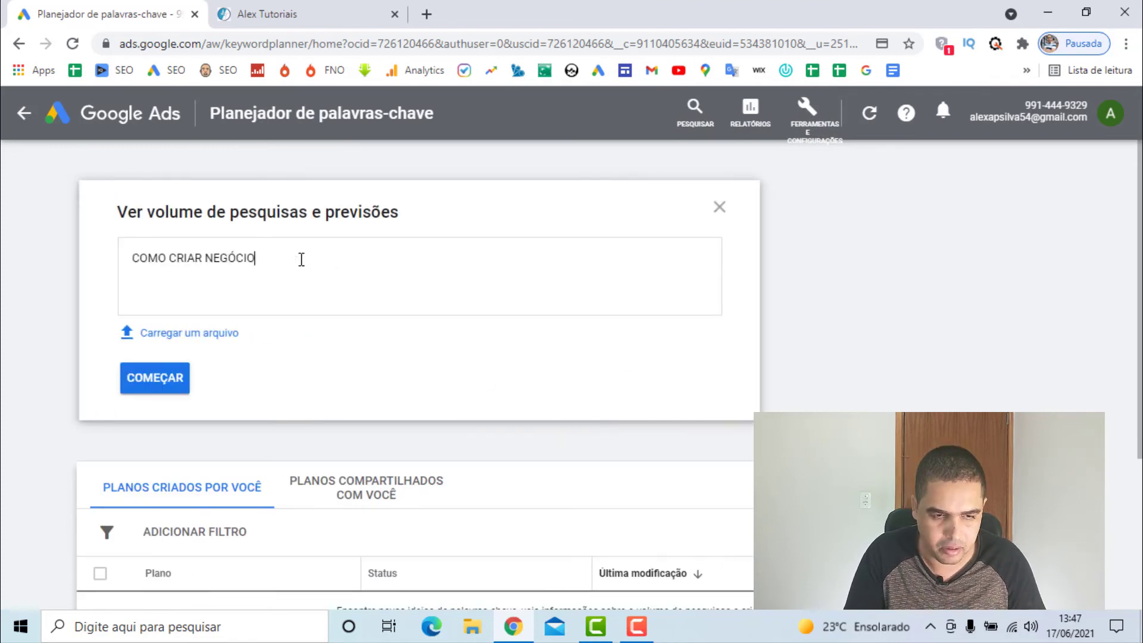
text(NA INTERNET)
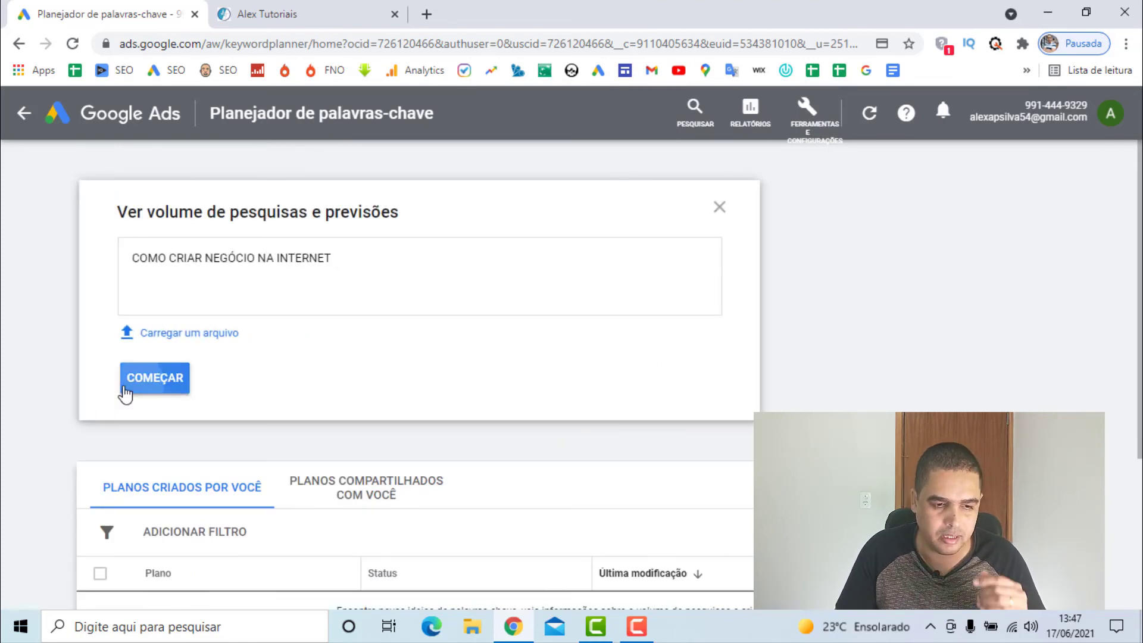
click(126, 390)
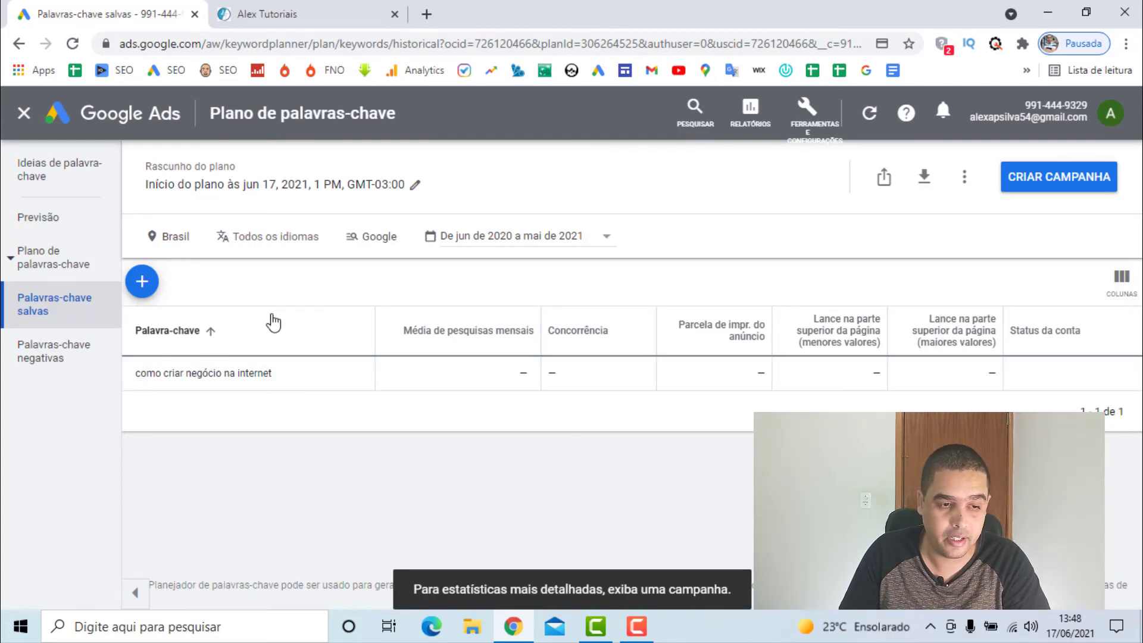
click(19, 44)
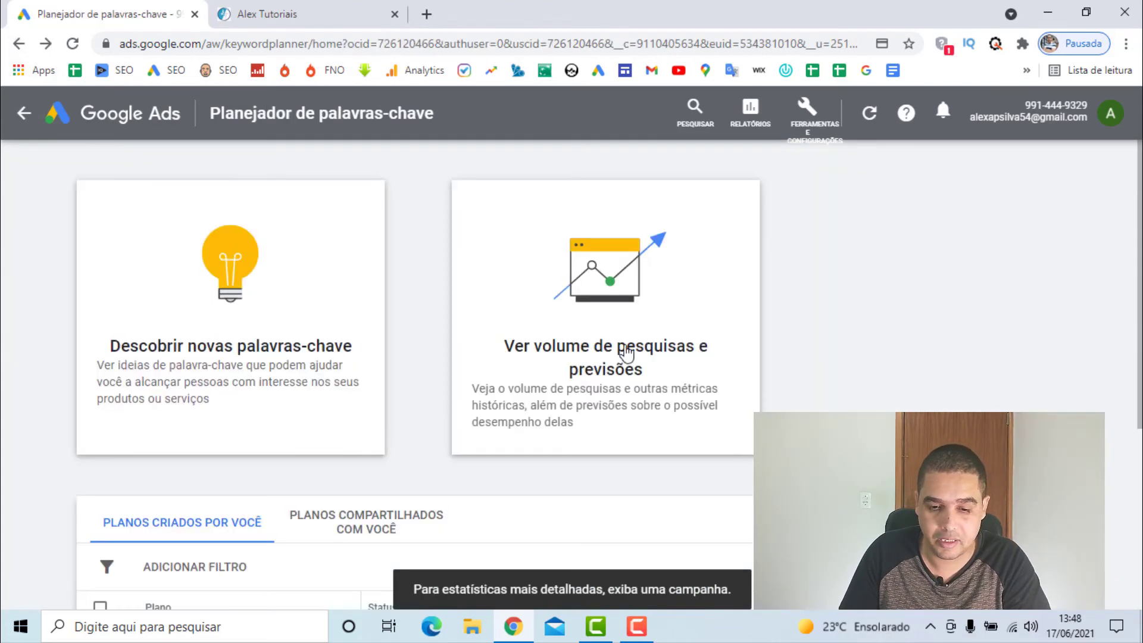
Check volume for 'trabalhar pela internet': 10 mil – 100 mil searches, high competition.
click(590, 357)
text(Trabalhar pela internet)
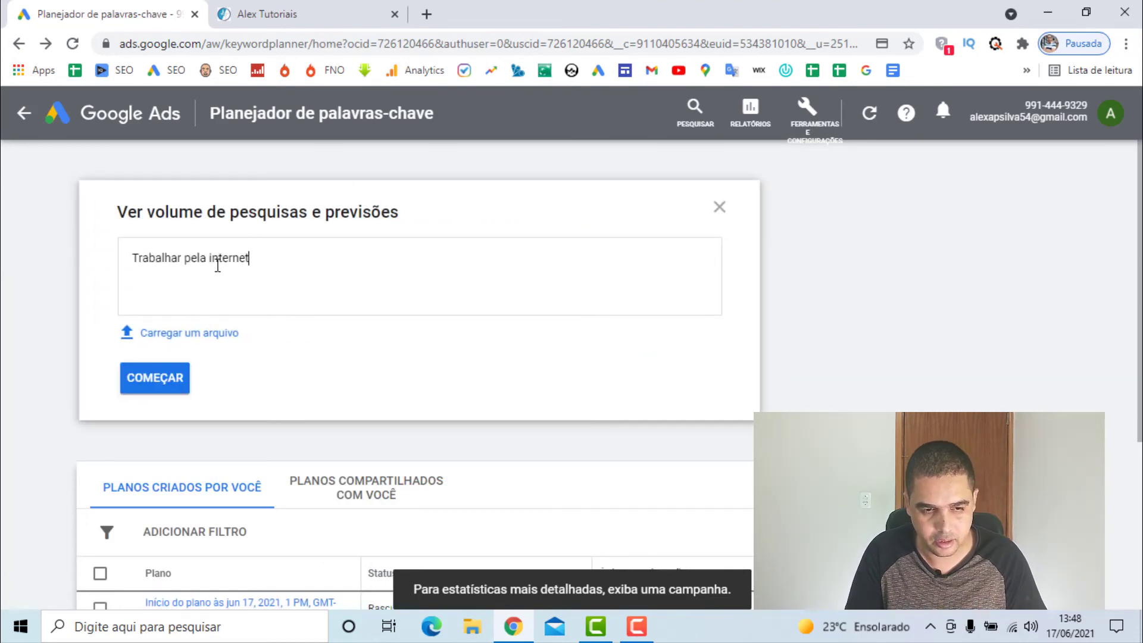
click(156, 378)
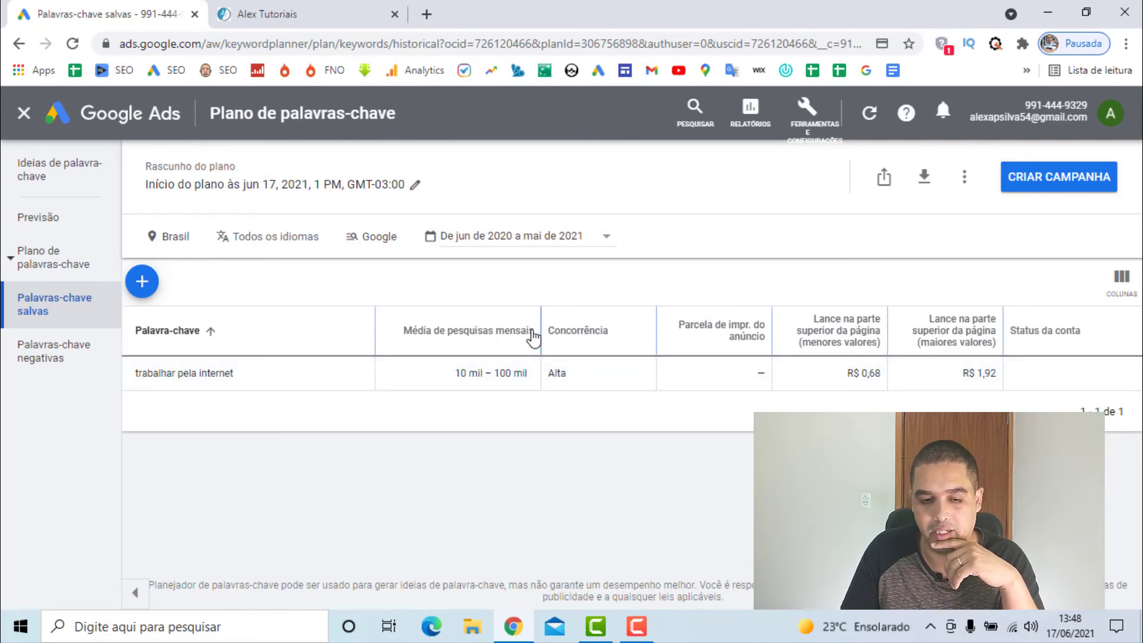
mouse_move(497, 335)
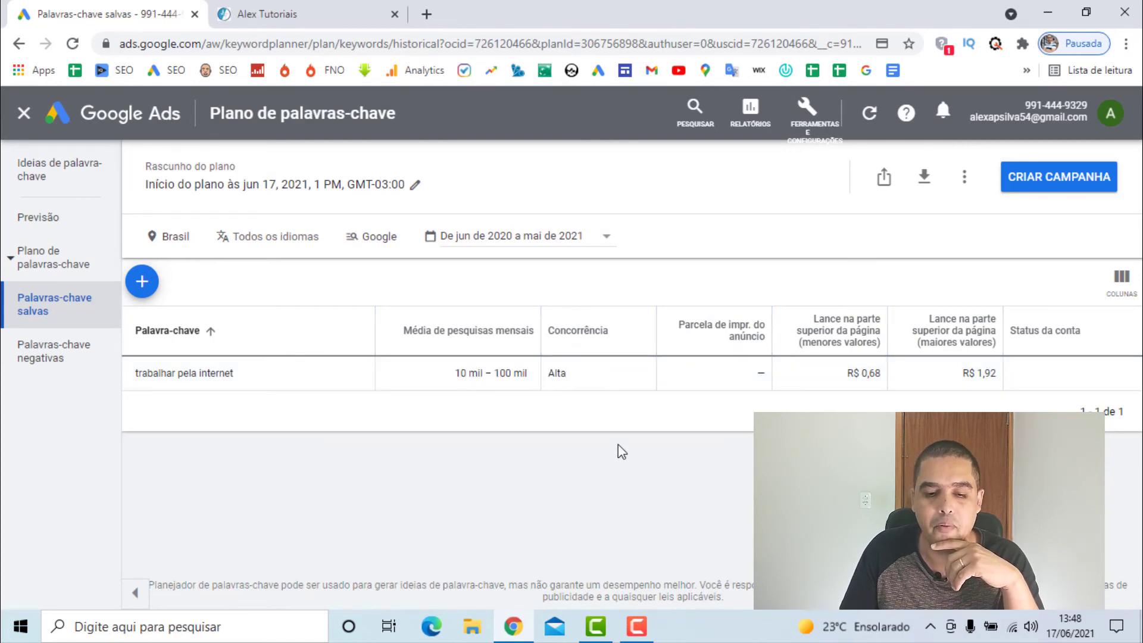
mouse_move(566, 333)
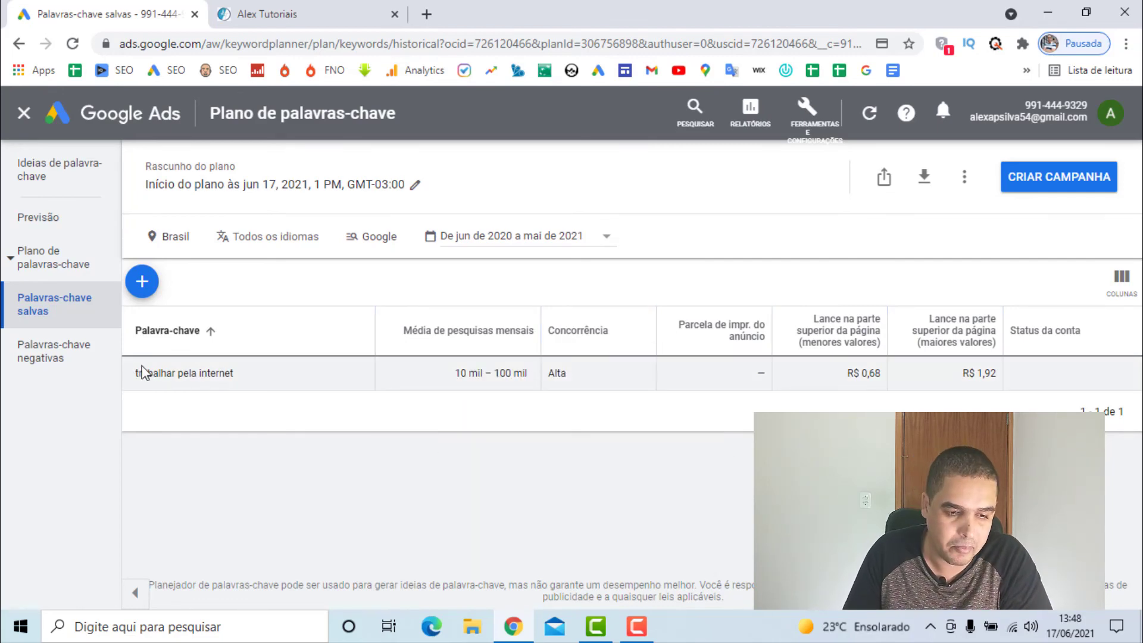
click(19, 43)
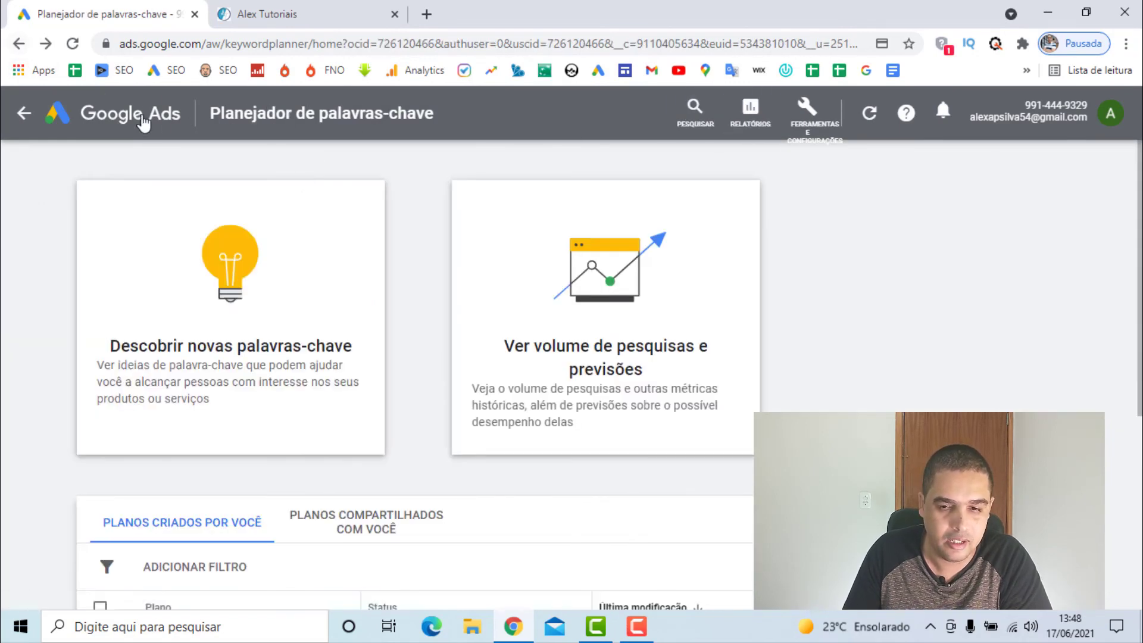
Return to the Visão geral overview and review its cards showing 0 clicks, 0 impressions, R$ 0,00 cost.
click(104, 122)
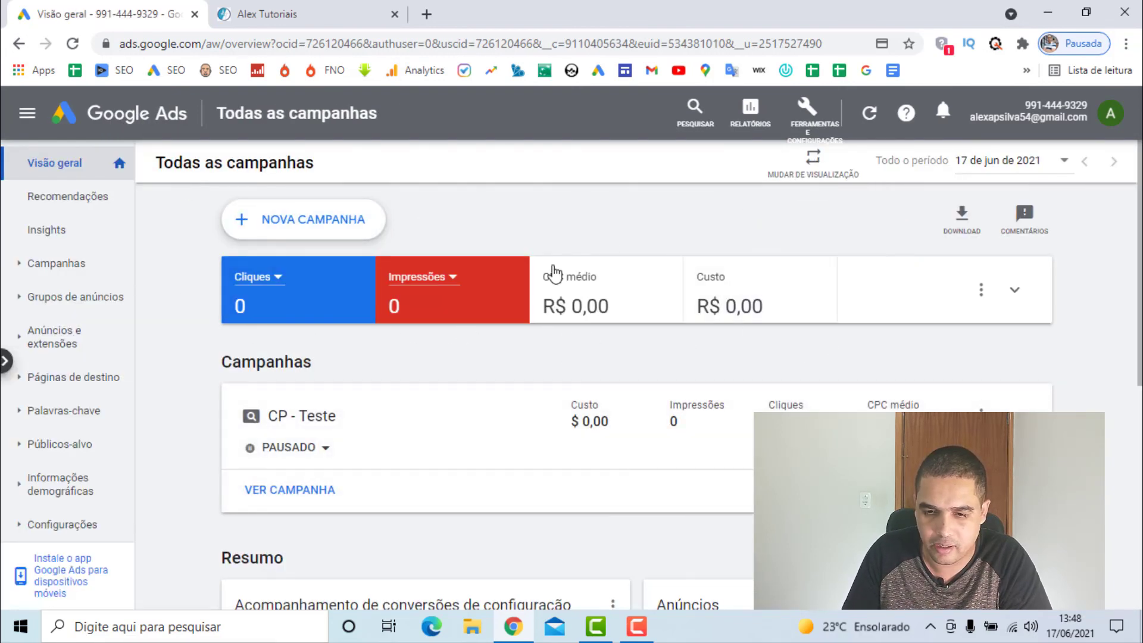
click(814, 161)
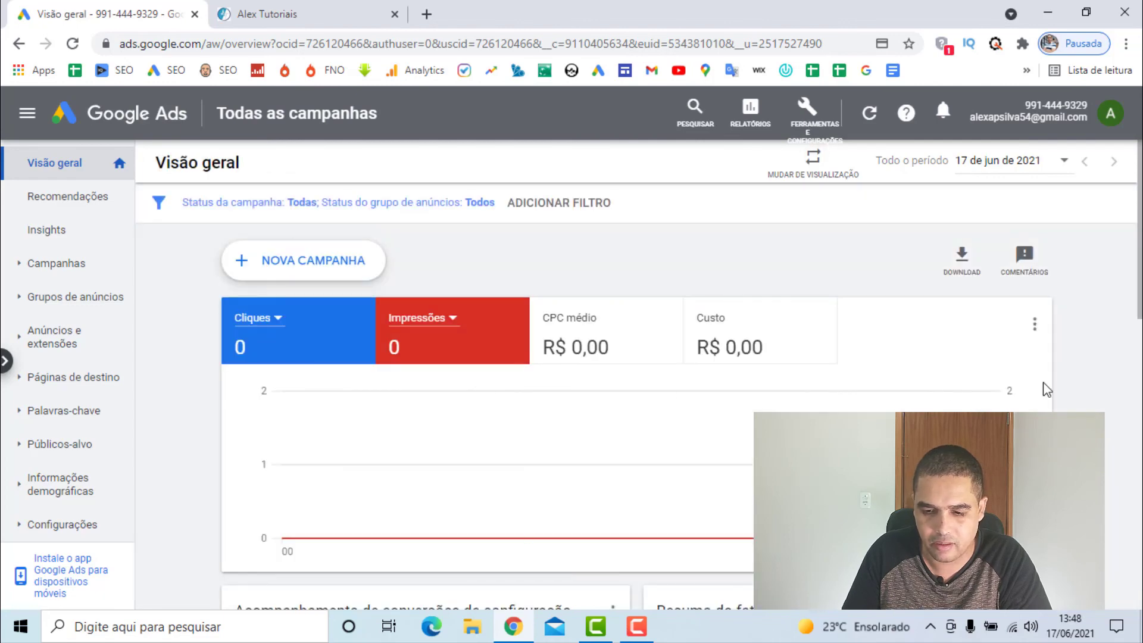
scroll(1044, 388, down, 8)
scroll(953, 396, down, 4)
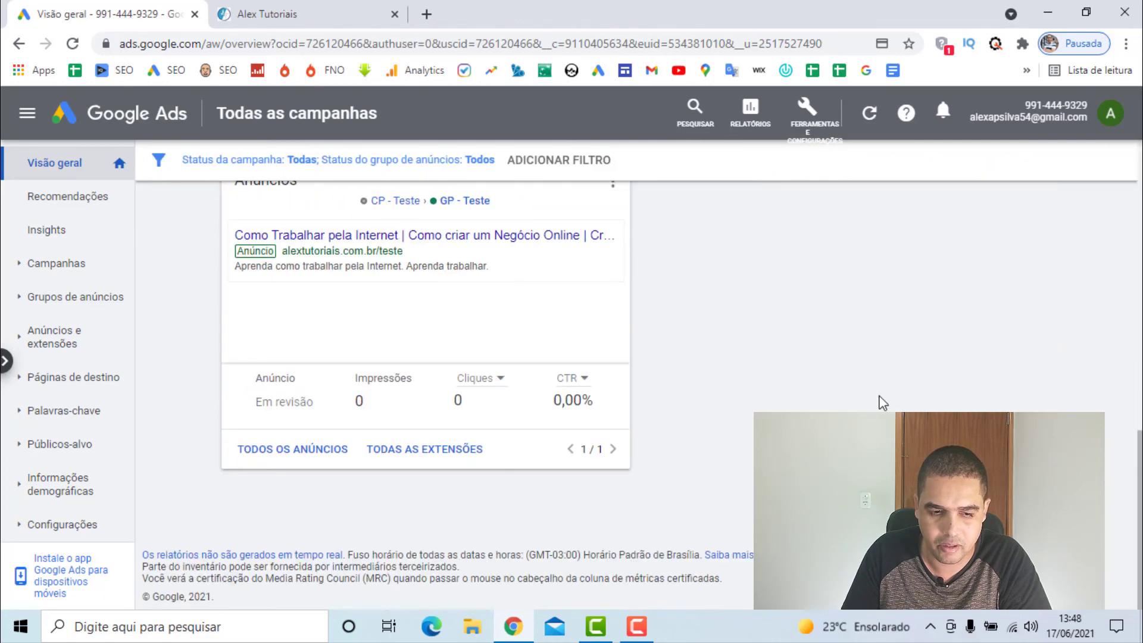
scroll(818, 393, up, 1)
scroll(691, 276, up, 10)
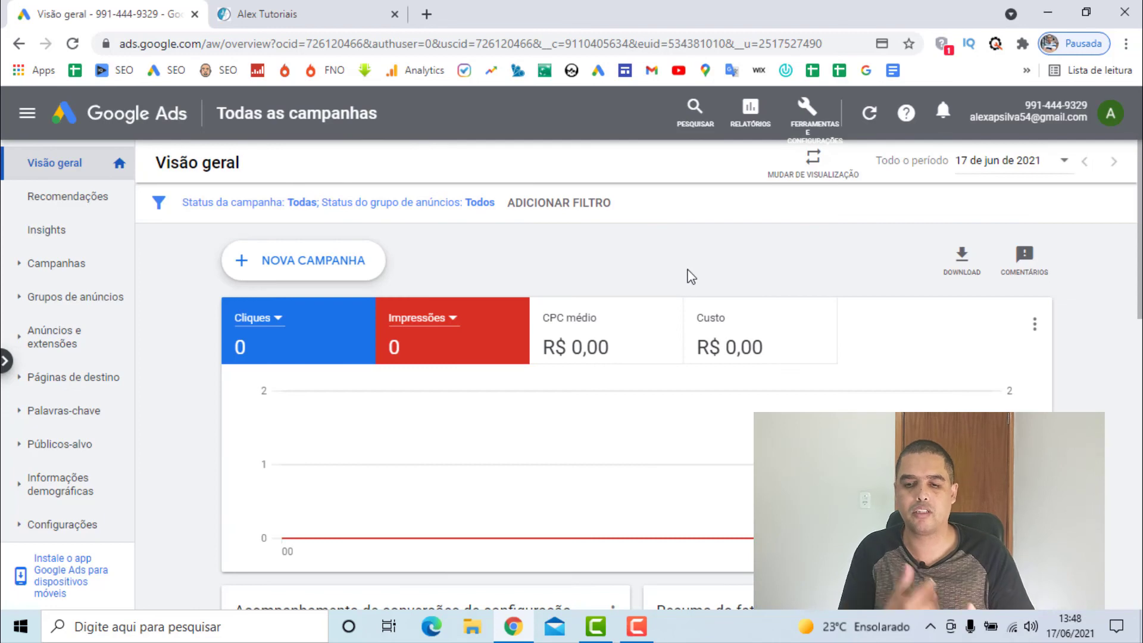